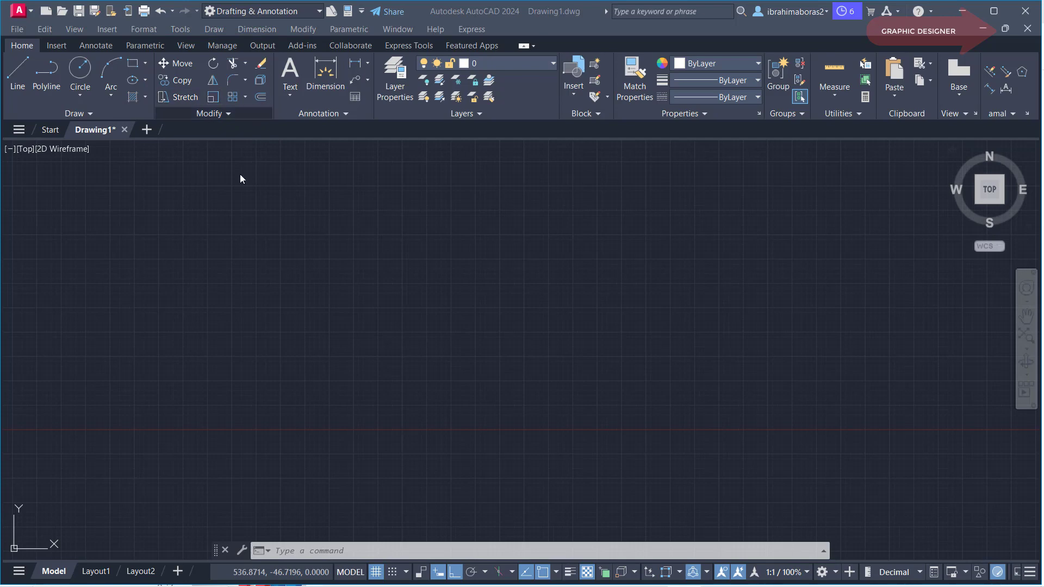
Draw a rectangle by picking two opposite corners
click(132, 63)
click(267, 246)
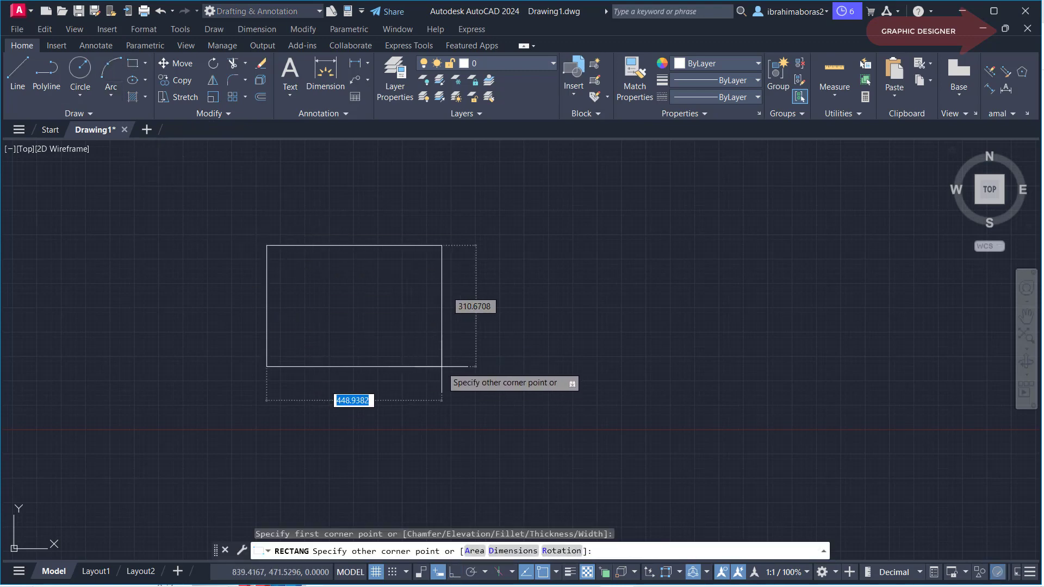
click(441, 367)
scroll(543, 326, down, 1)
scroll(457, 299, up, 2)
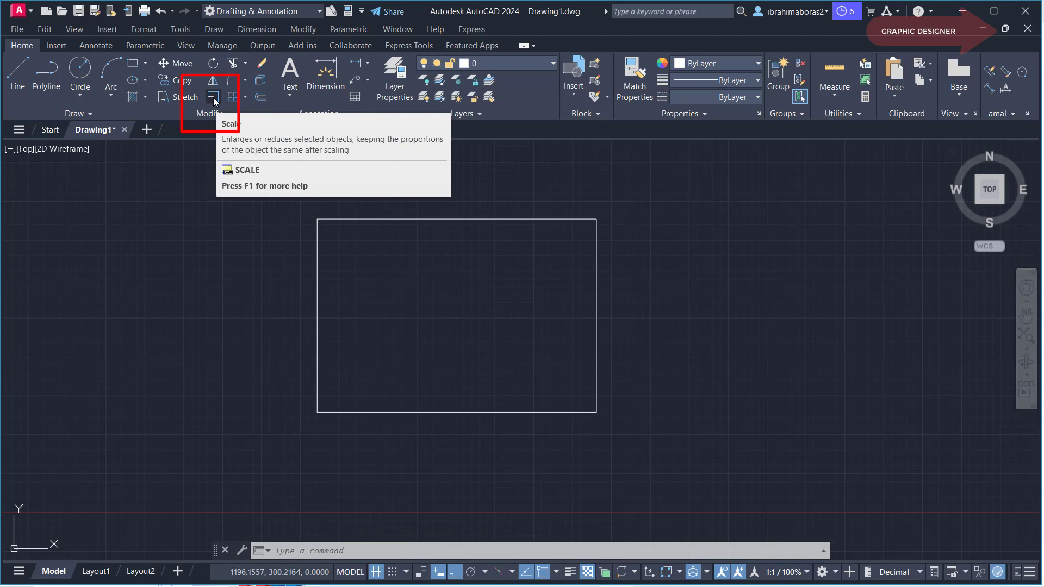
Scale the rectangle by 0.5 about its bottom-right corner
text(sc)
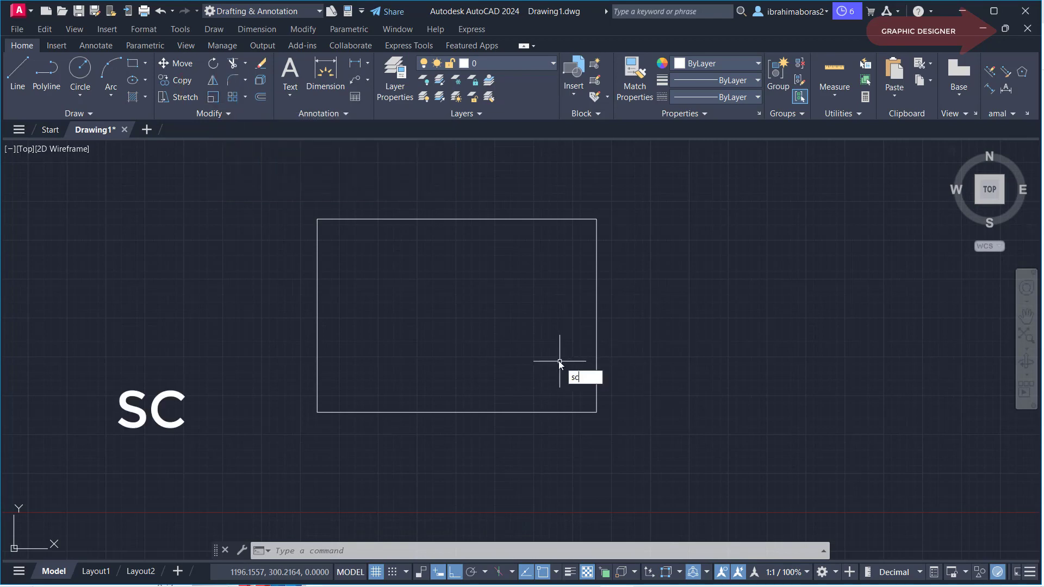
key(Return)
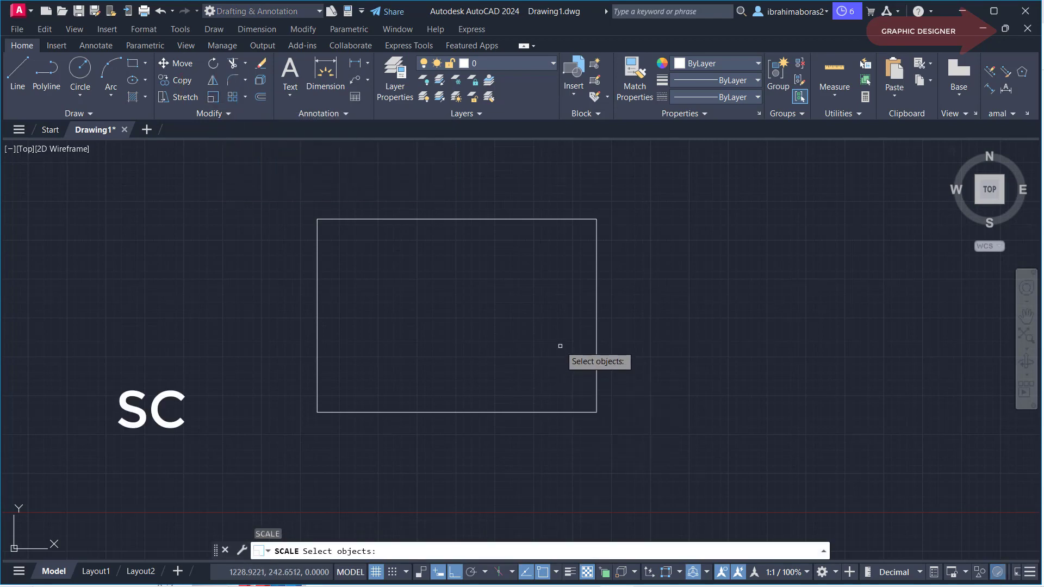
click(596, 349)
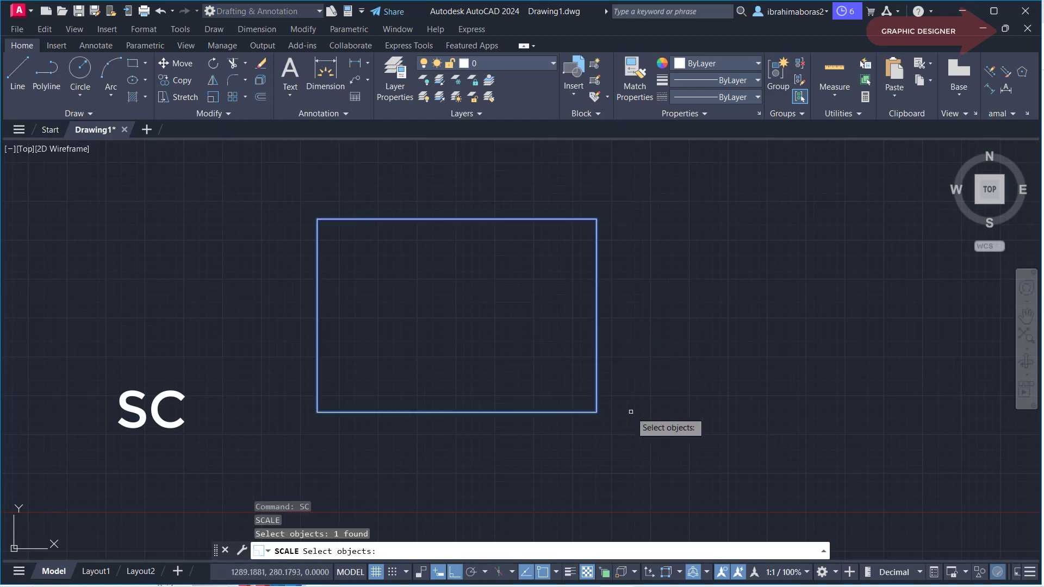
key(Return)
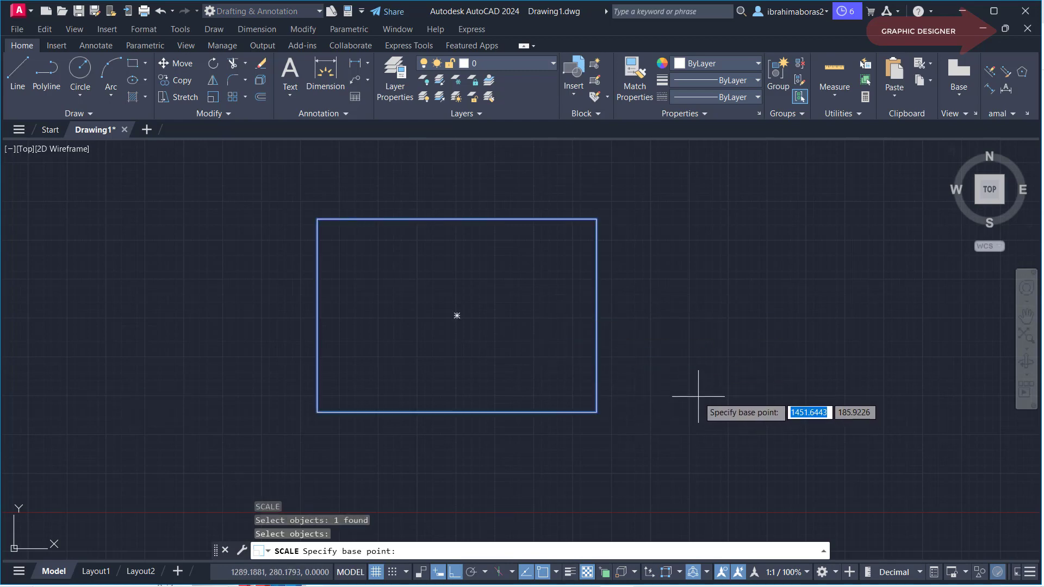
click(596, 412)
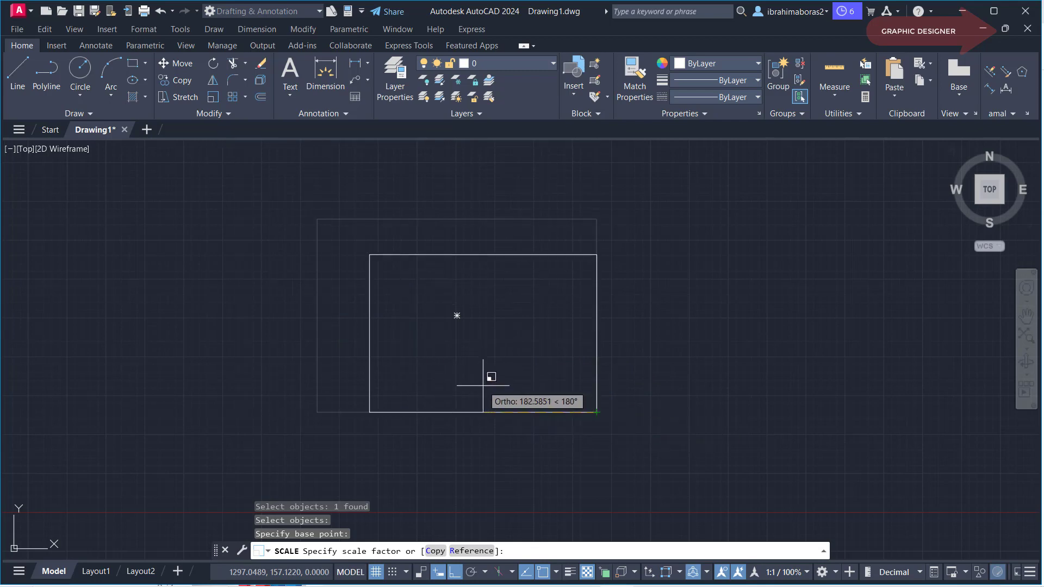
text(.5)
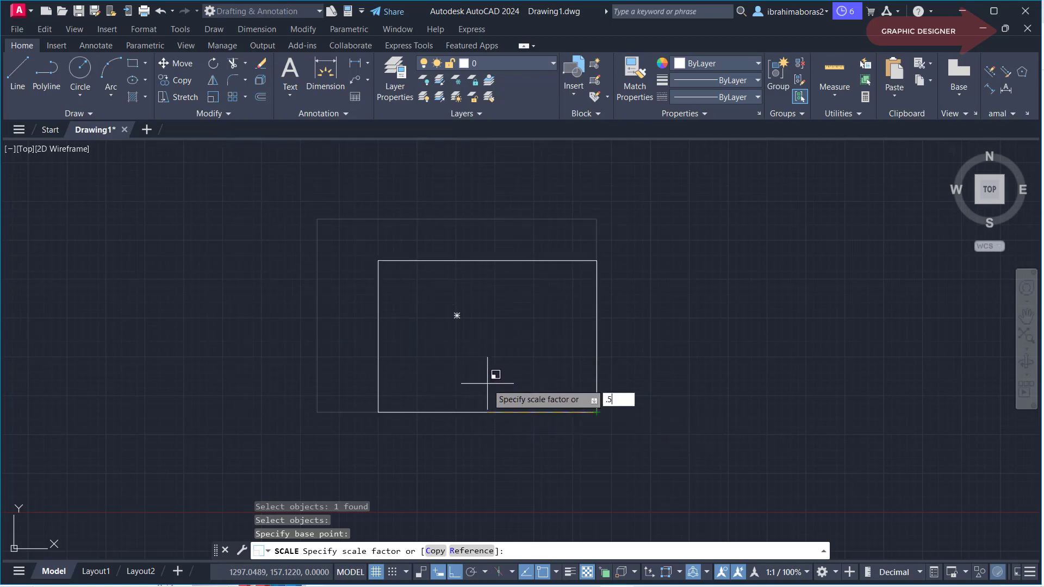
key(Return)
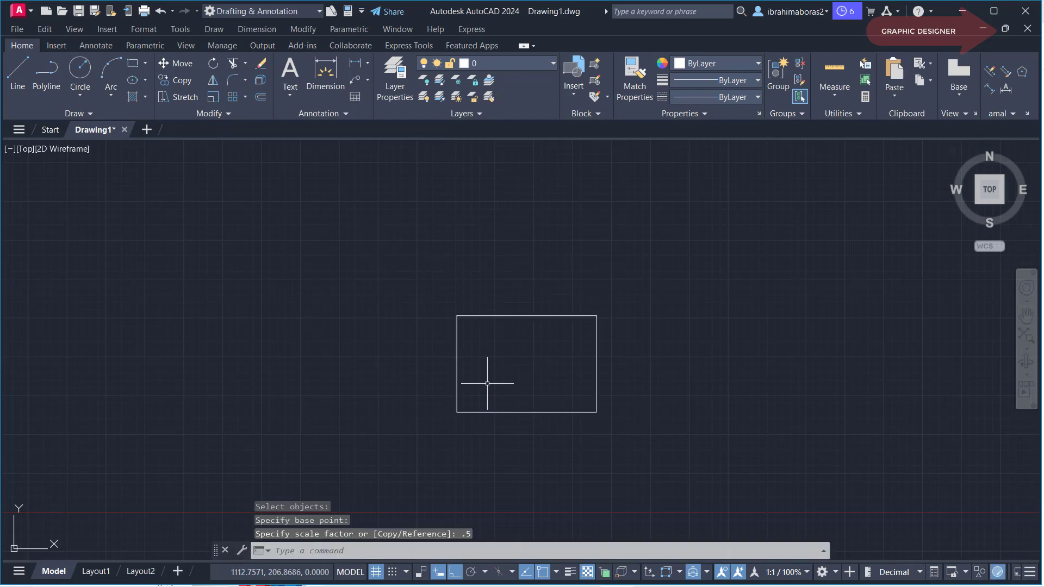
Use SCALE with the Copy option about the rectangle's centre to preview a smaller copy inside it
scroll(622, 370, up, 2)
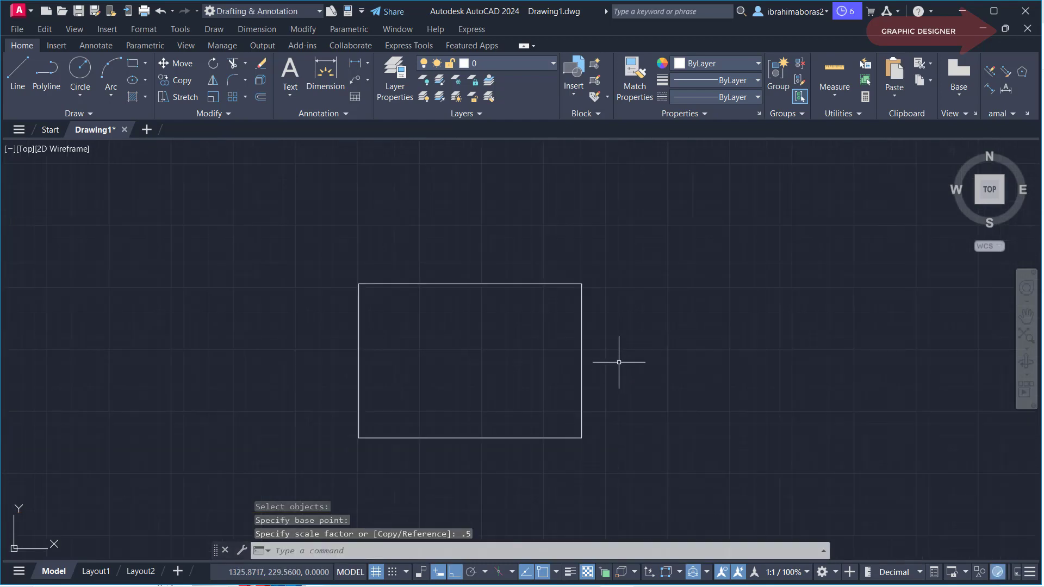
text(sc)
key(Return)
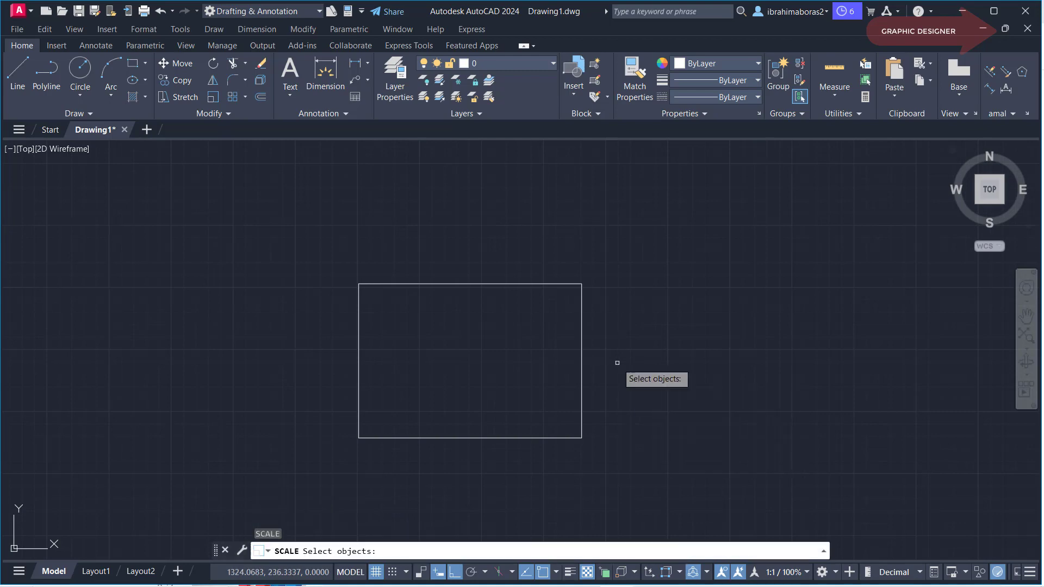
click(581, 355)
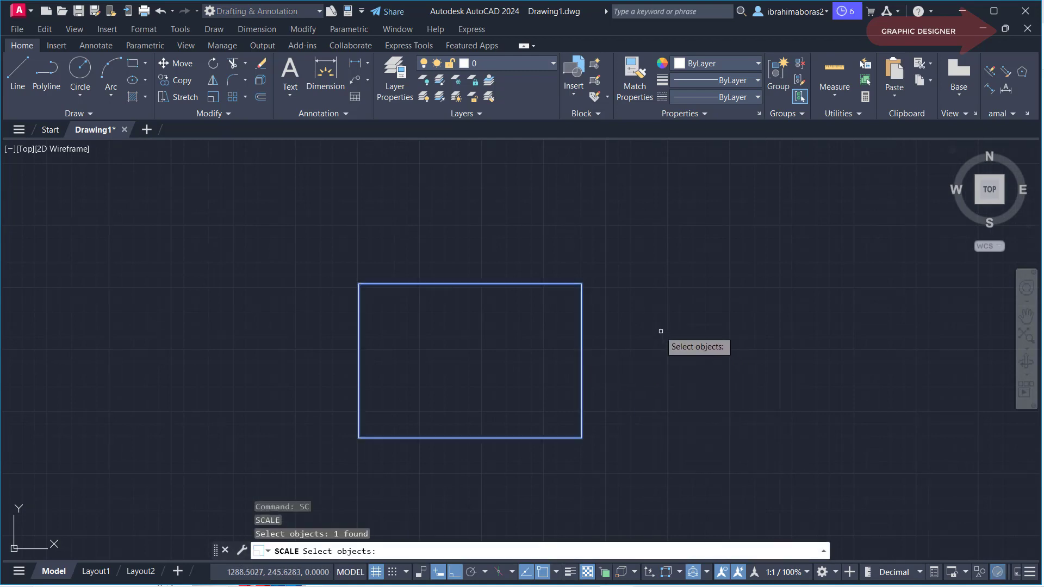
key(Return)
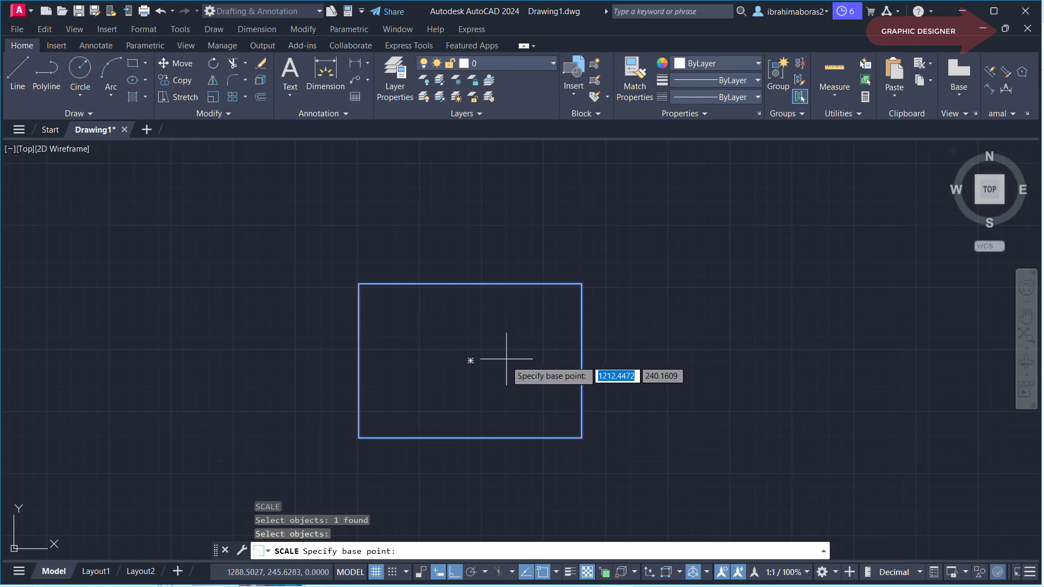
click(469, 361)
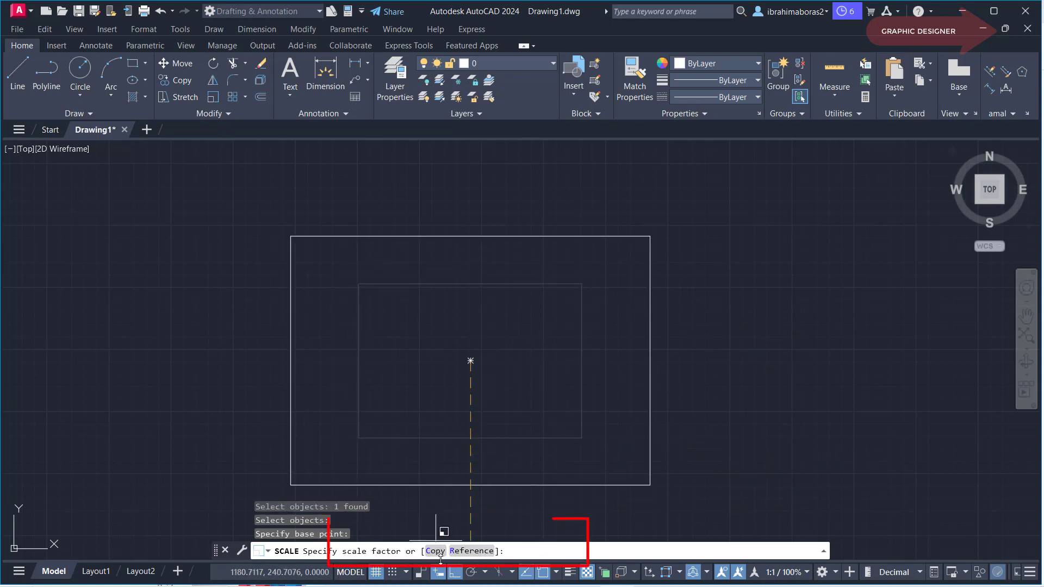
click(438, 552)
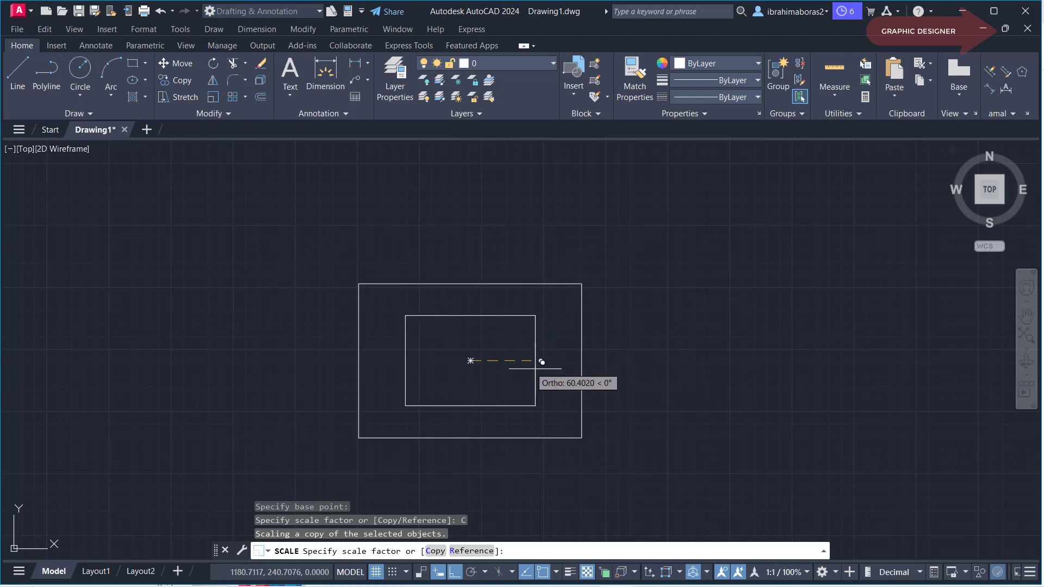
click(530, 354)
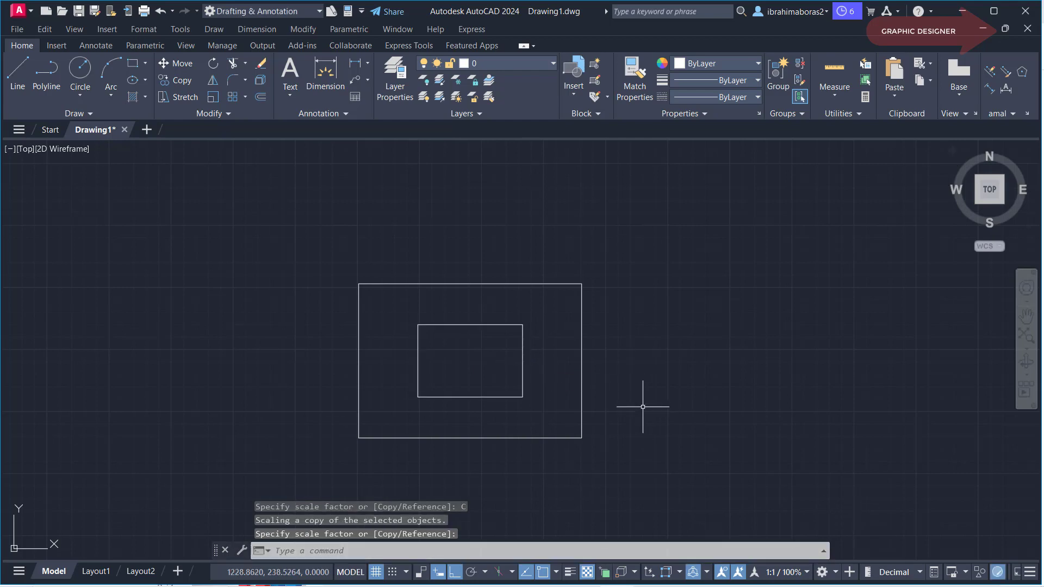
key(Escape)
Draw a larger rectangle right of the first by picking two opposite corners
middle_drag(503, 409, 350, 415)
scroll(350, 415, up, 2)
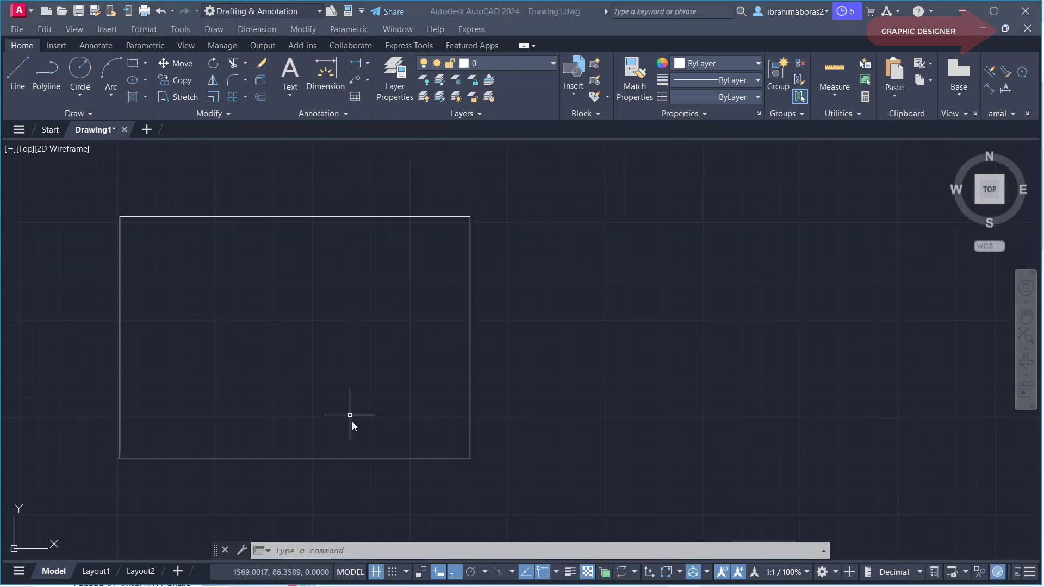
scroll(353, 425, down, 2)
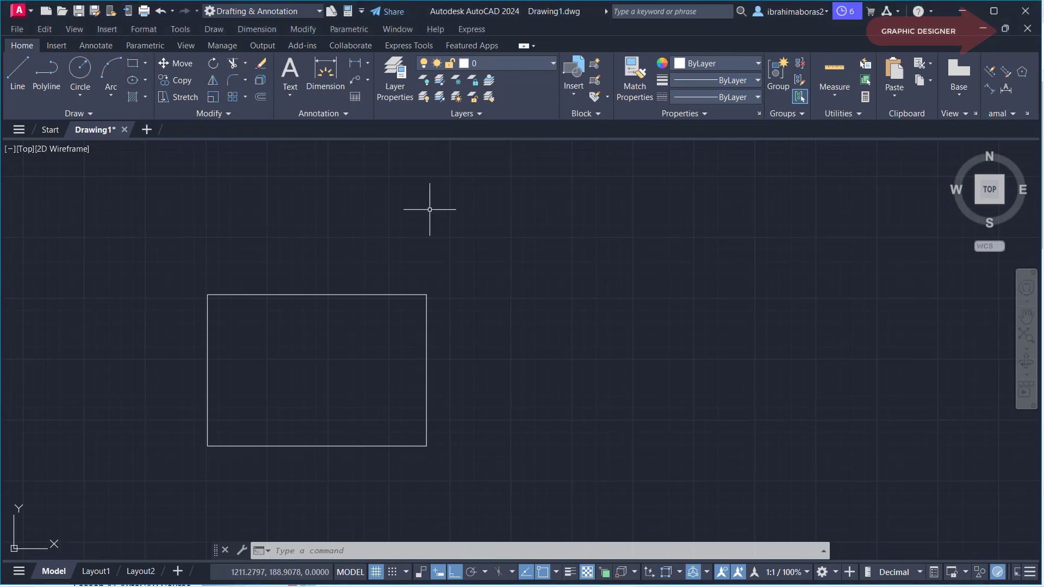
click(474, 225)
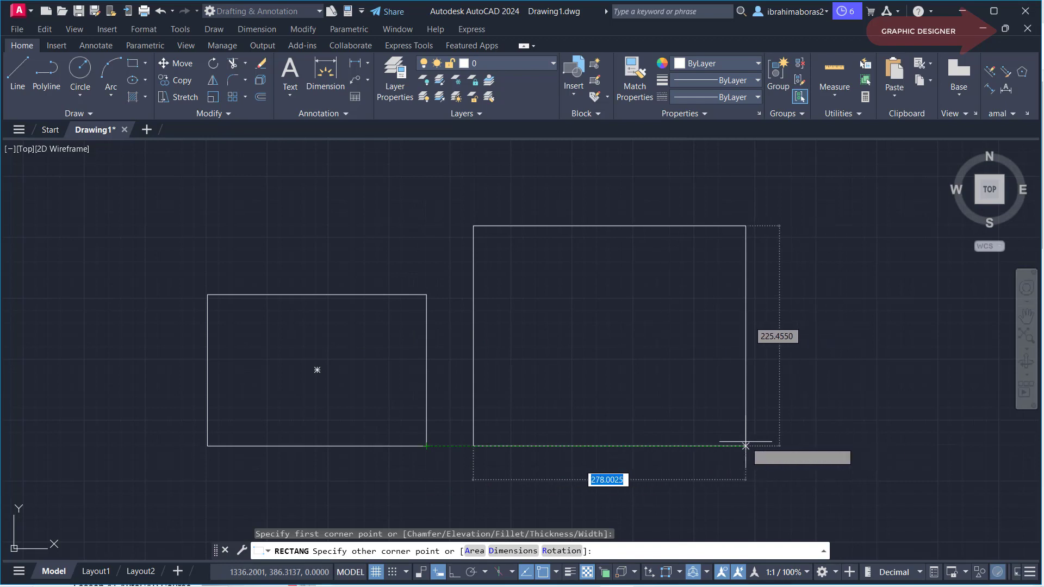
click(753, 437)
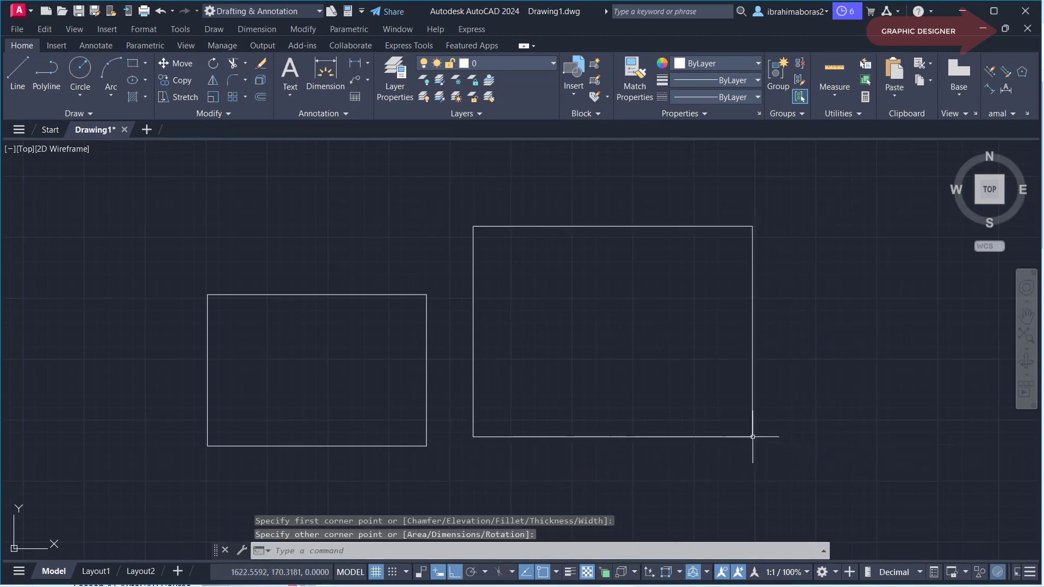
right_click(834, 453)
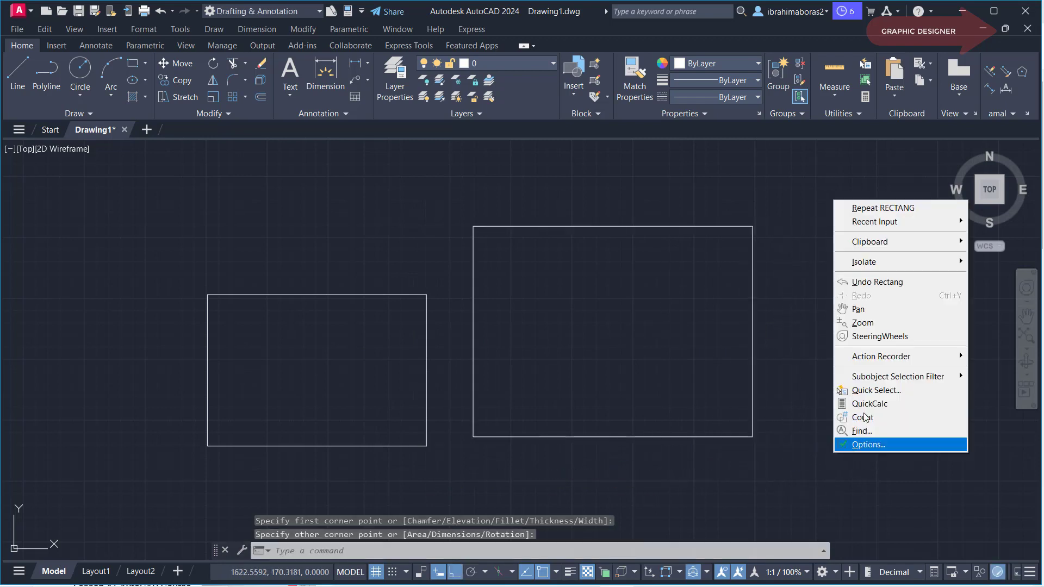
click(753, 310)
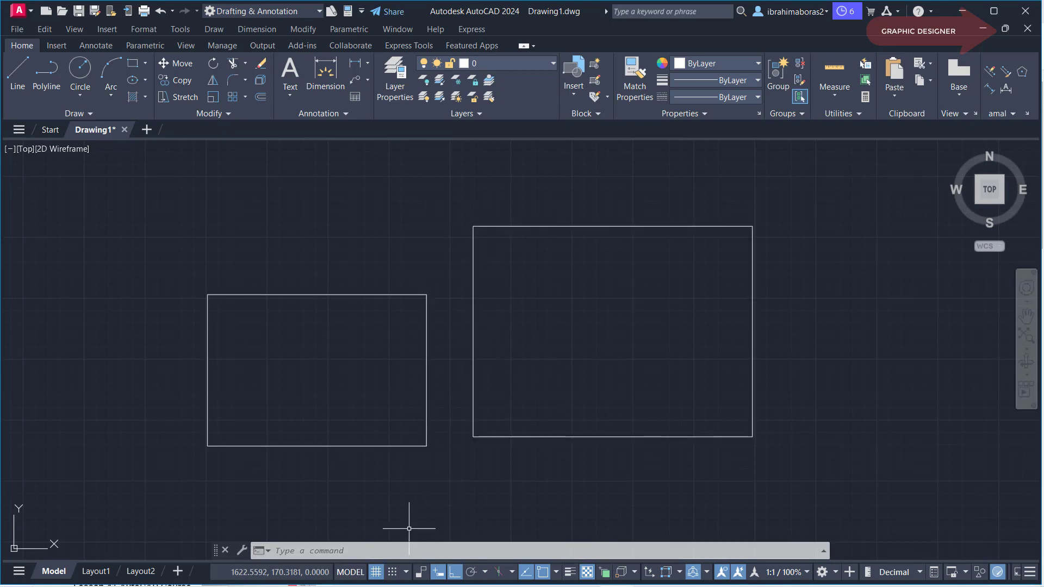
text(SC)
Scale the left rectangle from its bottom-right corner, using its right edge as the reference length
key(Return)
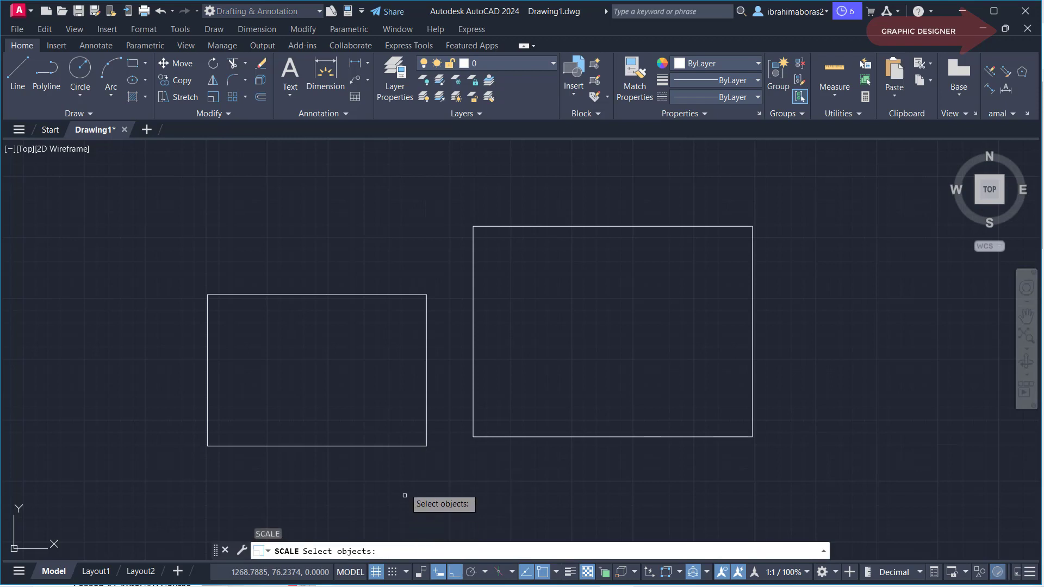
click(398, 445)
key(Return)
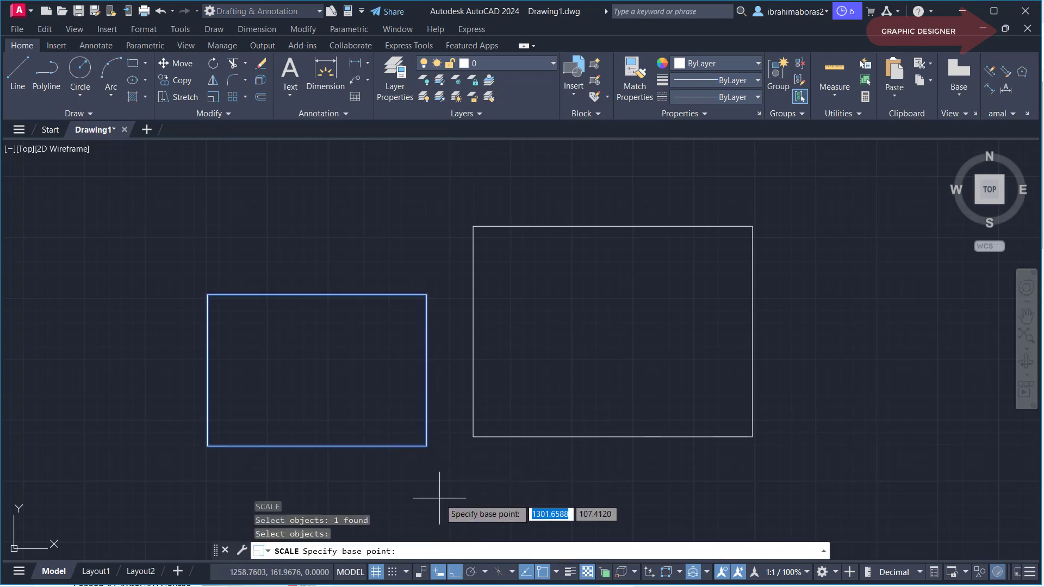
click(426, 446)
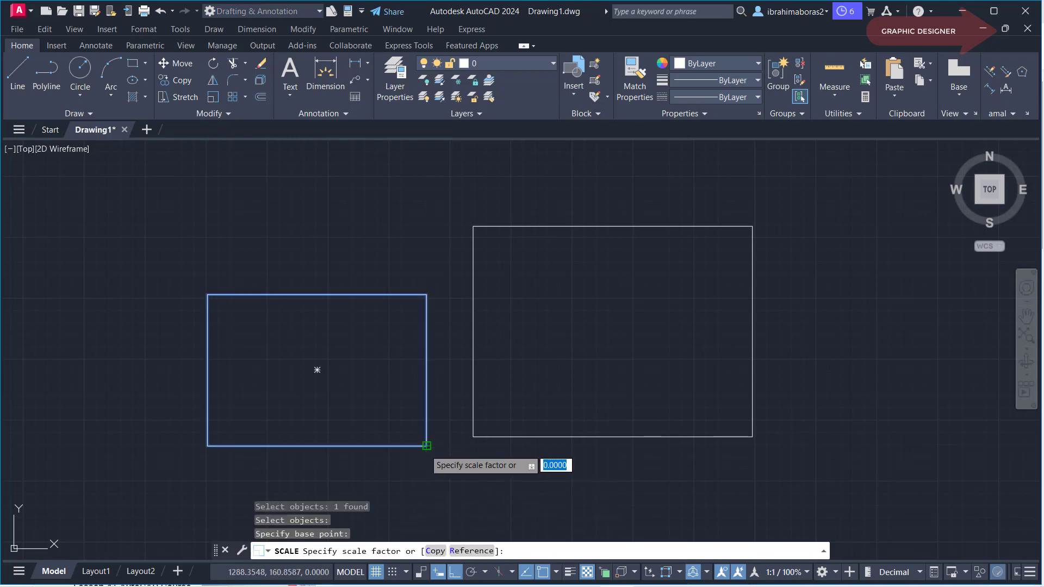
click(470, 551)
click(427, 446)
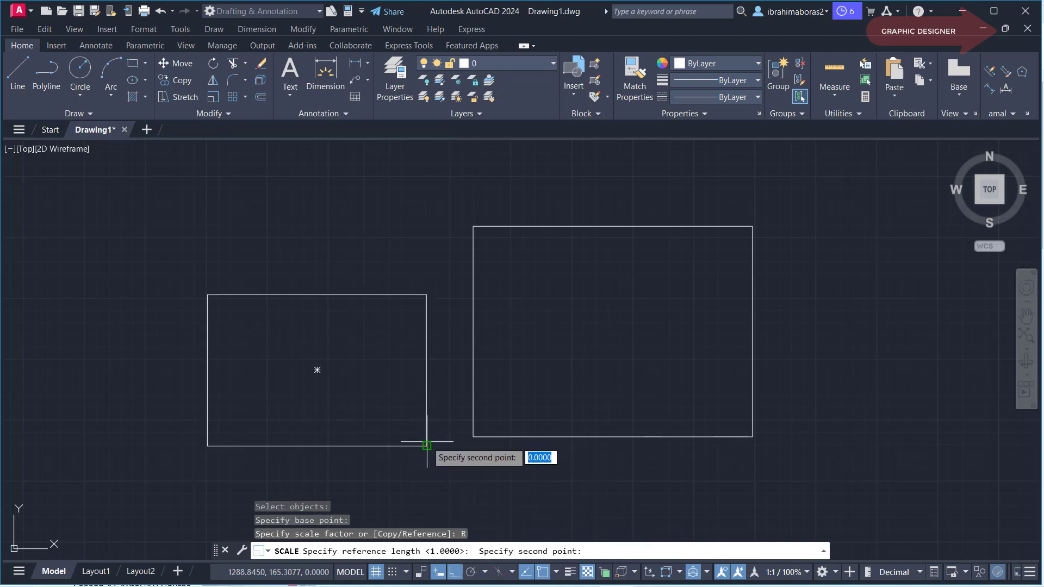
click(426, 294)
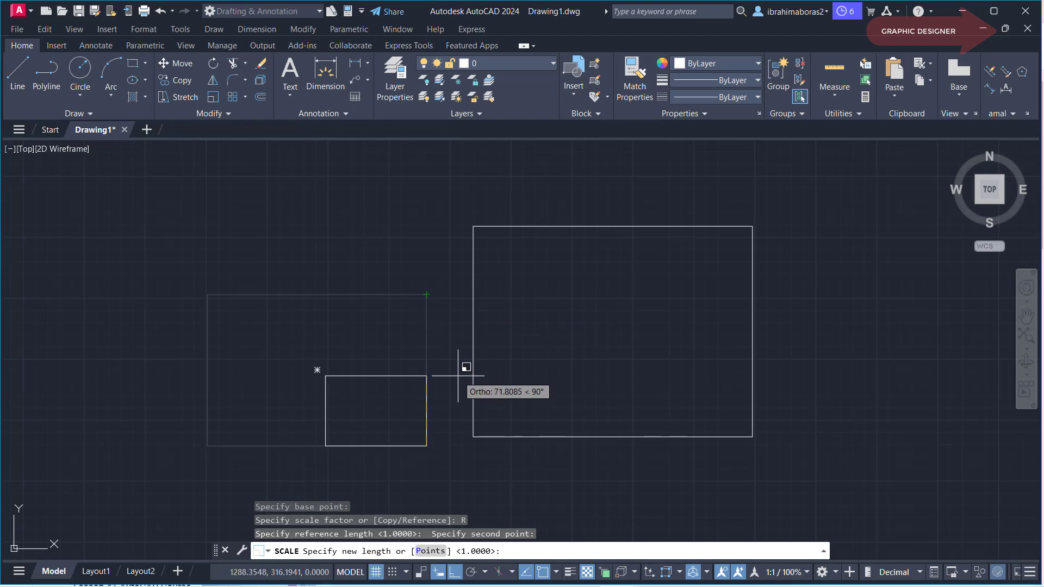
Set the new length to the right rectangle's height with the Points option
text(P)
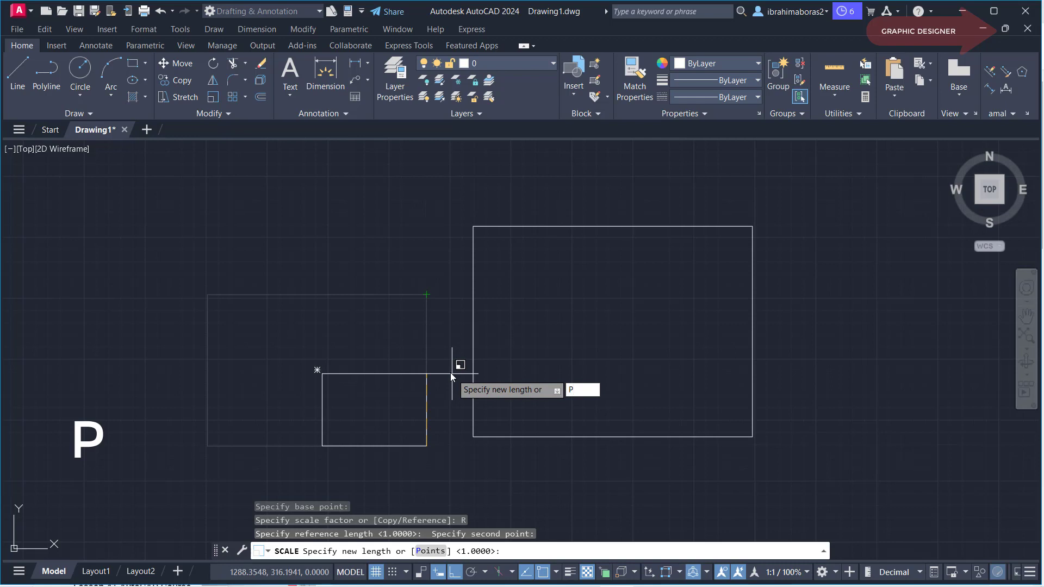
key(Return)
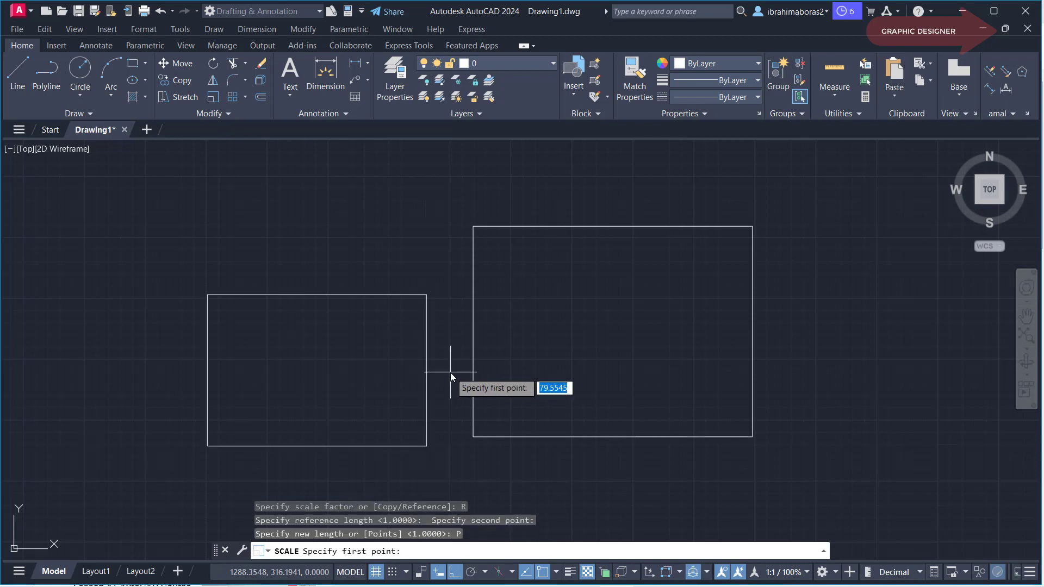
click(473, 436)
click(473, 226)
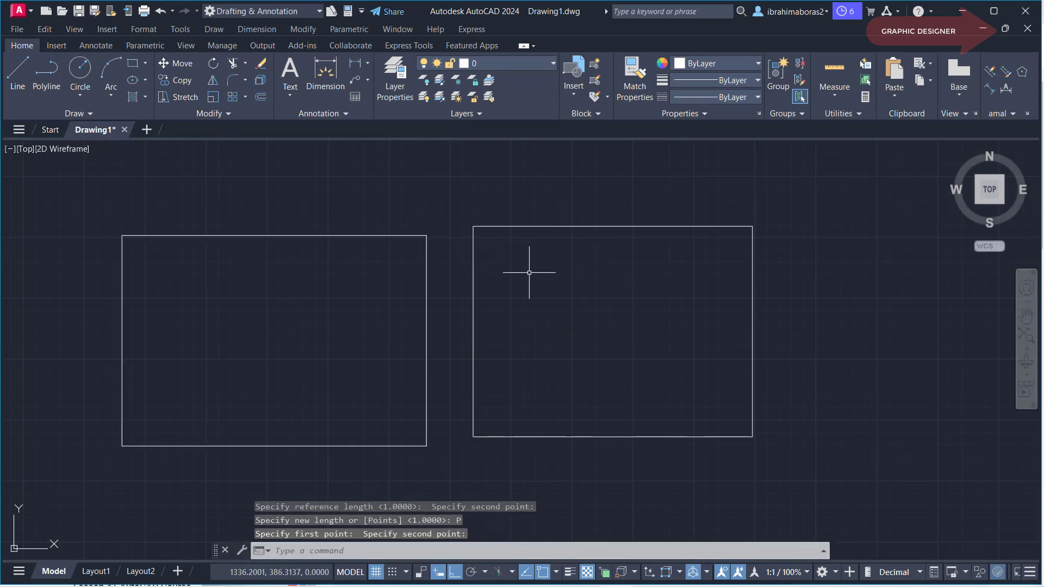
middle_drag(437, 245, 442, 261)
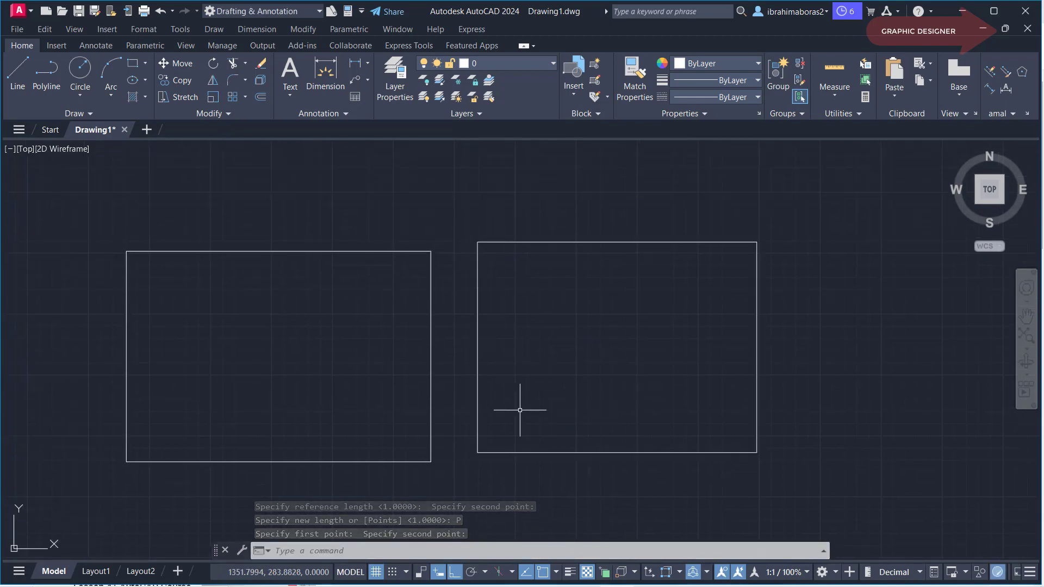
scroll(520, 410, up, 2)
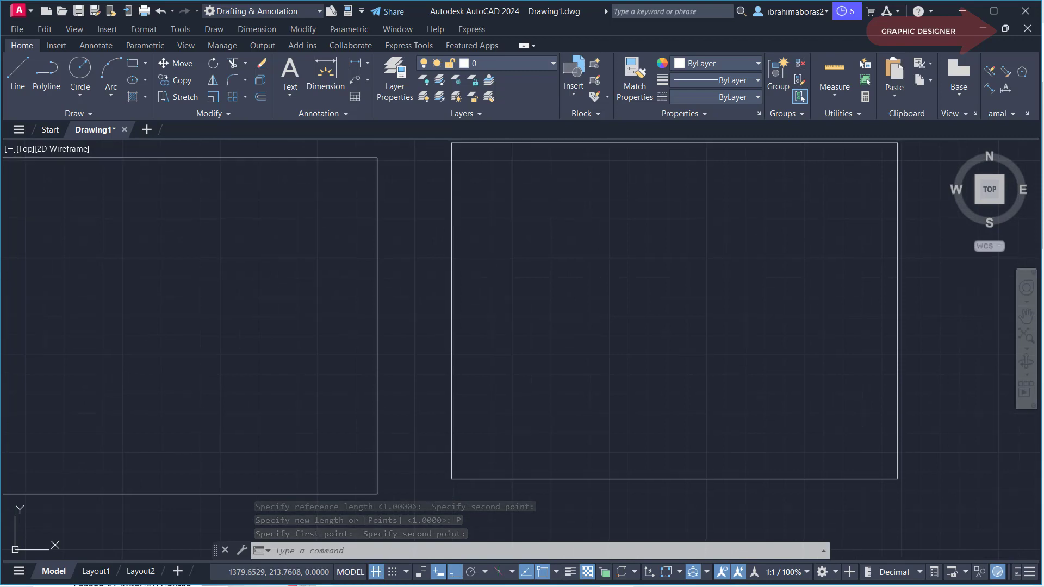
Dimension the left rectangle's right vertical edge, placing the dimension beside it
click(331, 63)
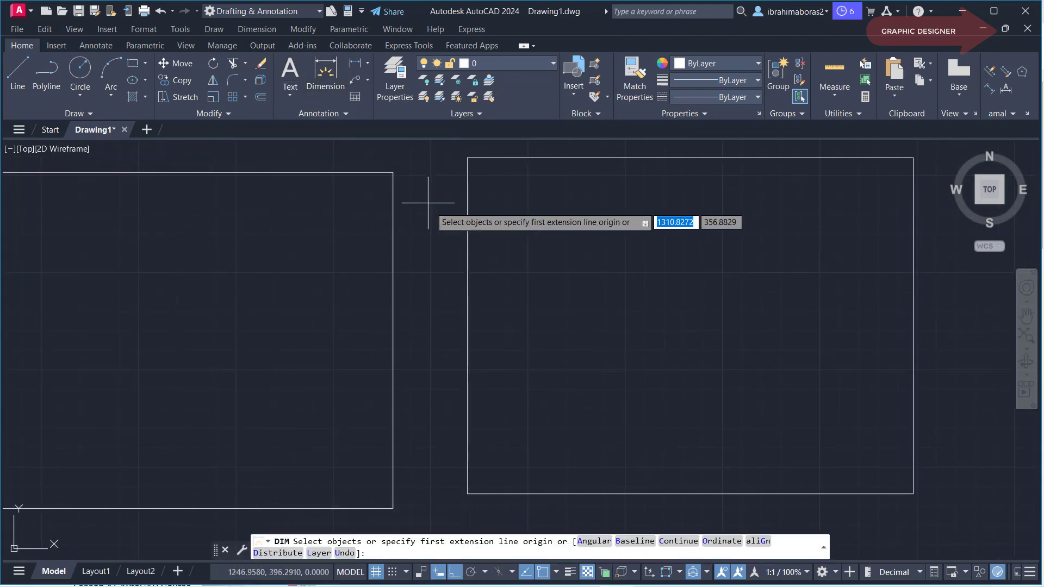
click(469, 230)
key(Escape)
key(Return)
key(Return)
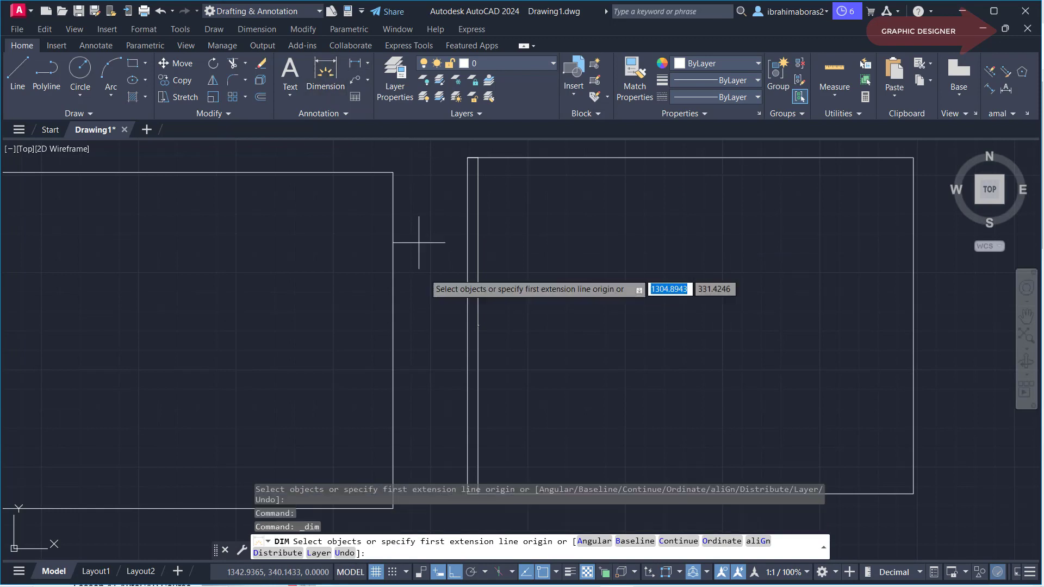
key(Return)
click(393, 296)
click(405, 340)
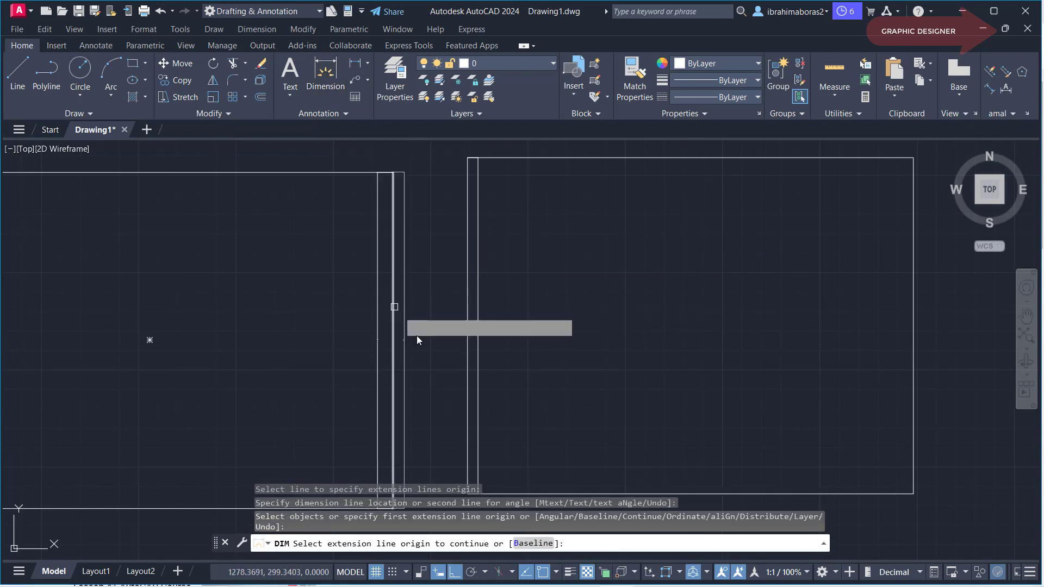
key(Return)
right_click(404, 338)
click(434, 83)
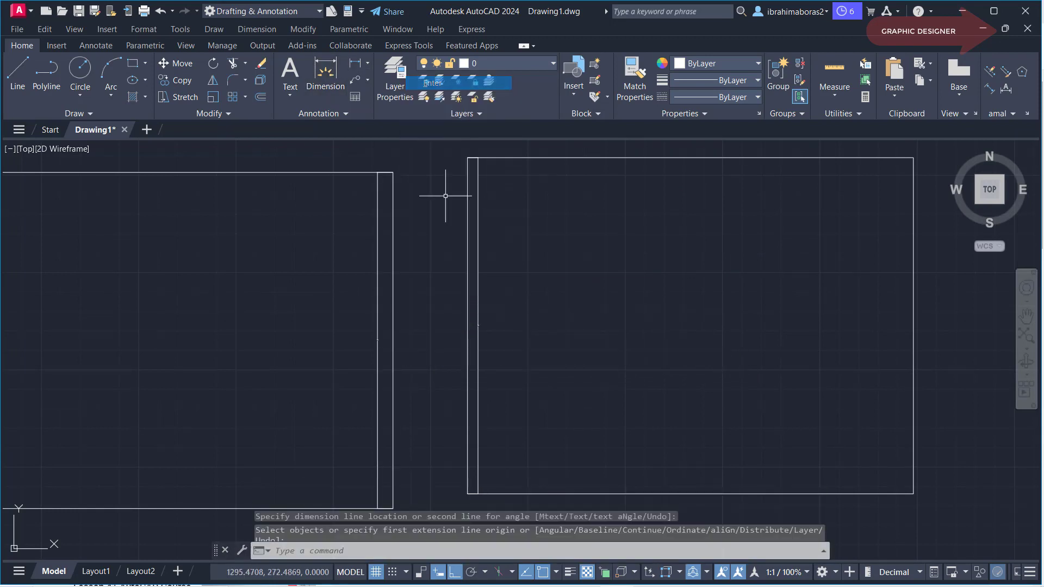
key(Return)
Zoom and pan to read the 215.9956 dimension
scroll(484, 315, up, 2)
scroll(485, 343, up, 2)
scroll(484, 380, up, 2)
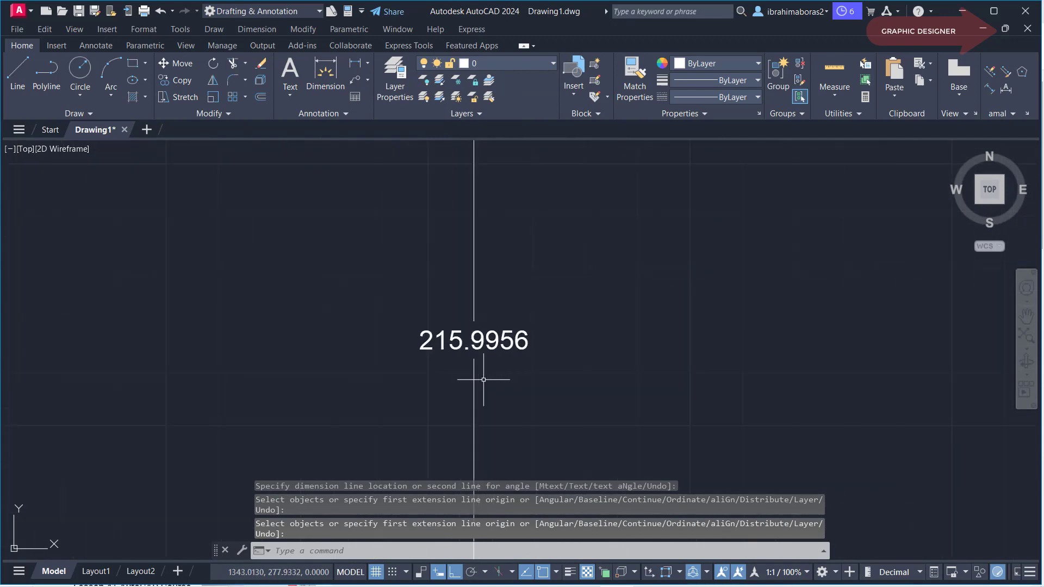
scroll(359, 370, down, 3)
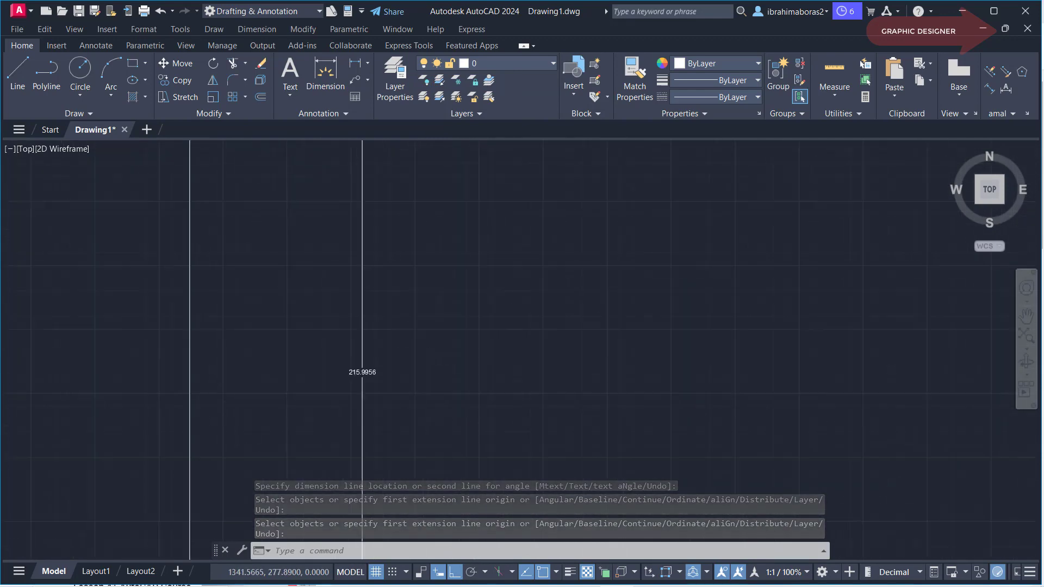
middle_drag(222, 381, 327, 370)
scroll(369, 350, up, 3)
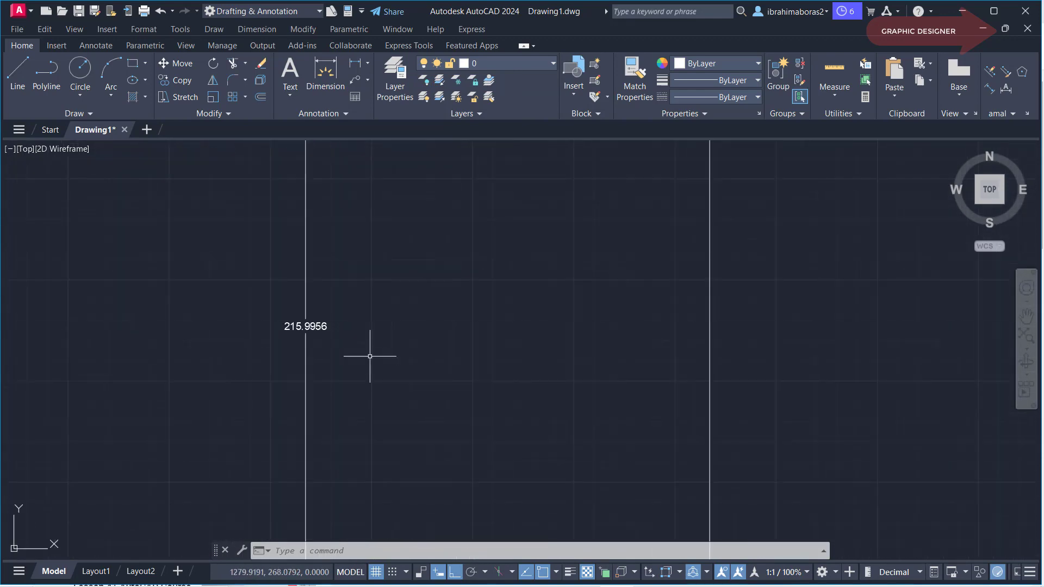
scroll(319, 331, up, 3)
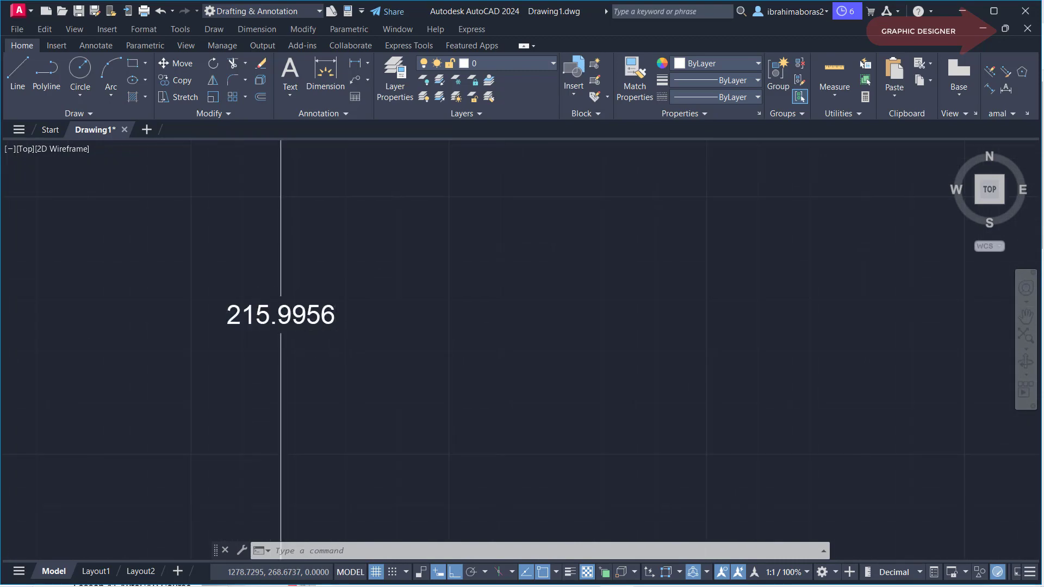
scroll(338, 338, down, 3)
scroll(379, 352, down, 2)
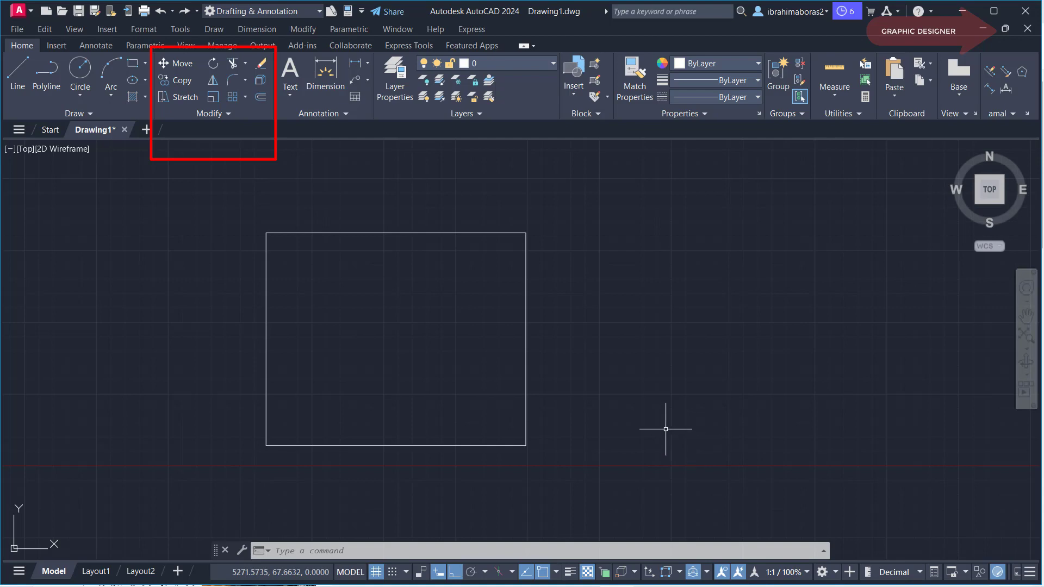
Start STRETCH and crossing-select the square's right edge from right to left
text(St)
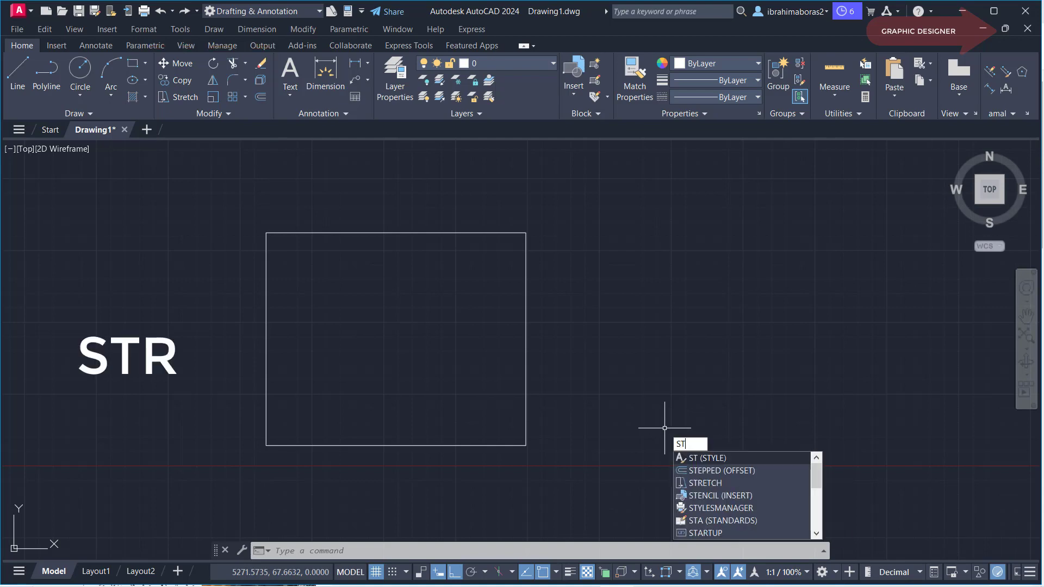
text(r)
key(Return)
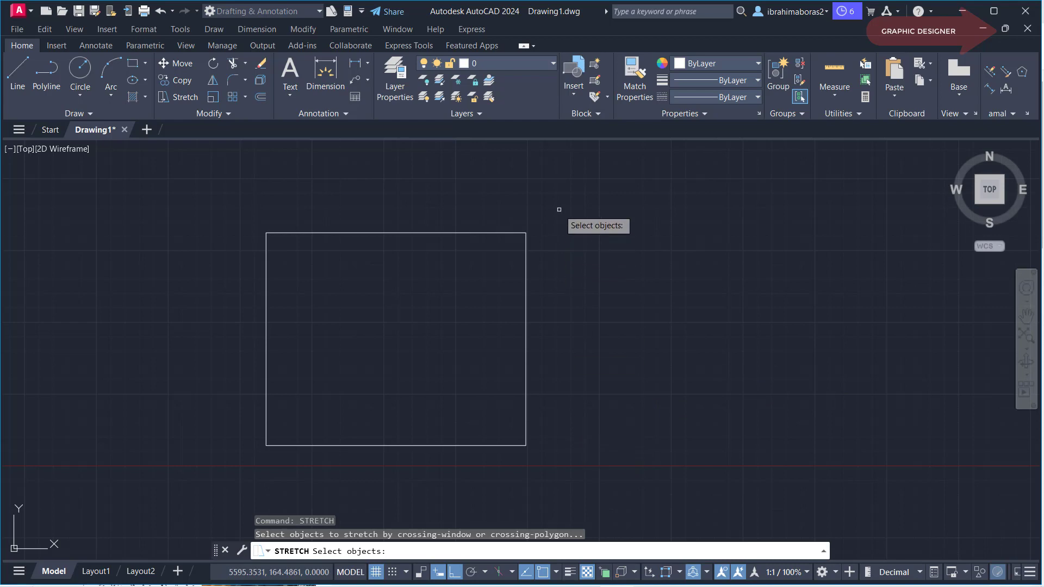
click(559, 209)
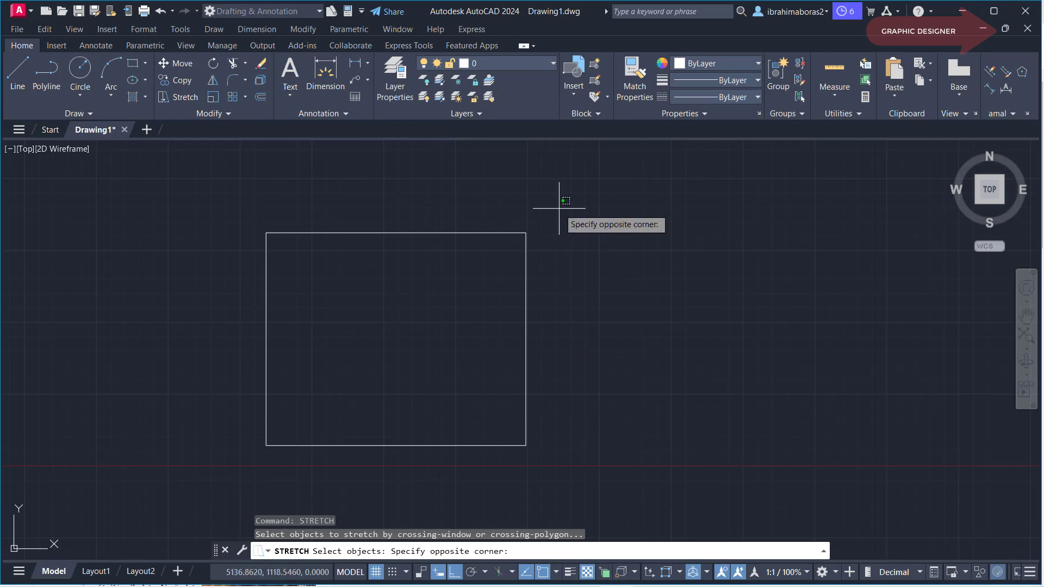
click(482, 476)
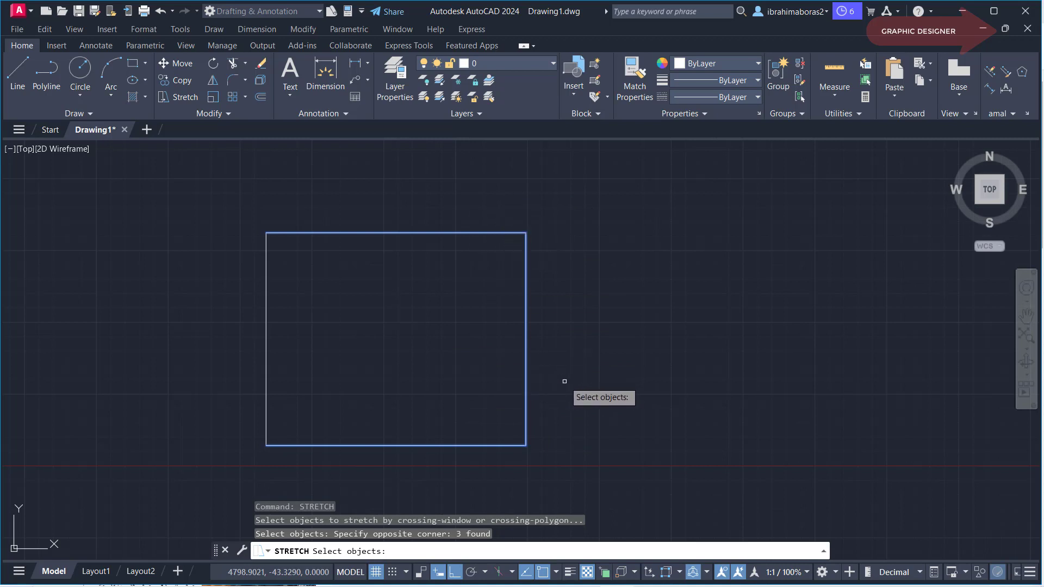
Stretch the square's right side 500 units rightward from its lower-right corner
key(Return)
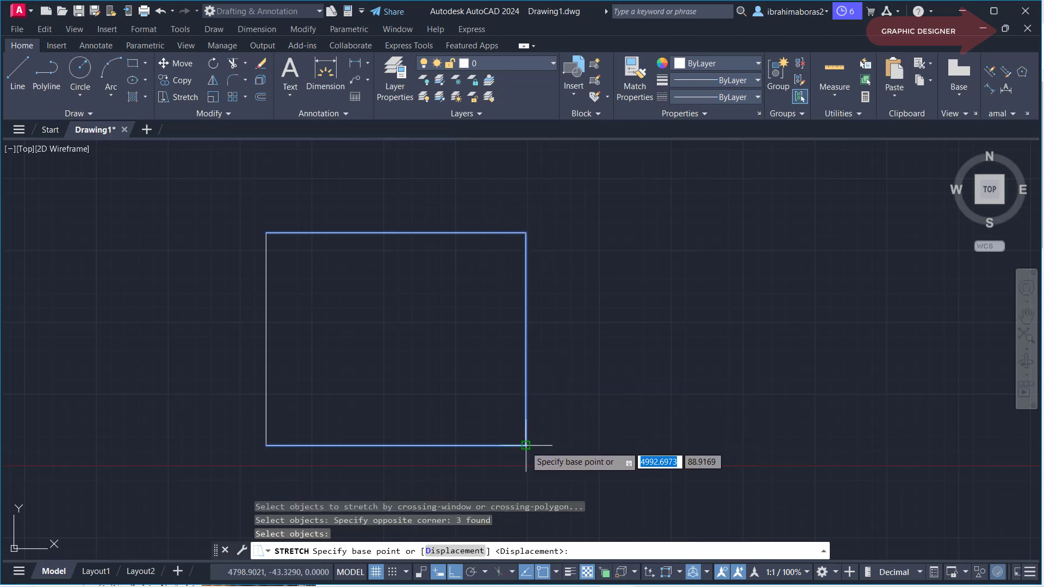
click(525, 445)
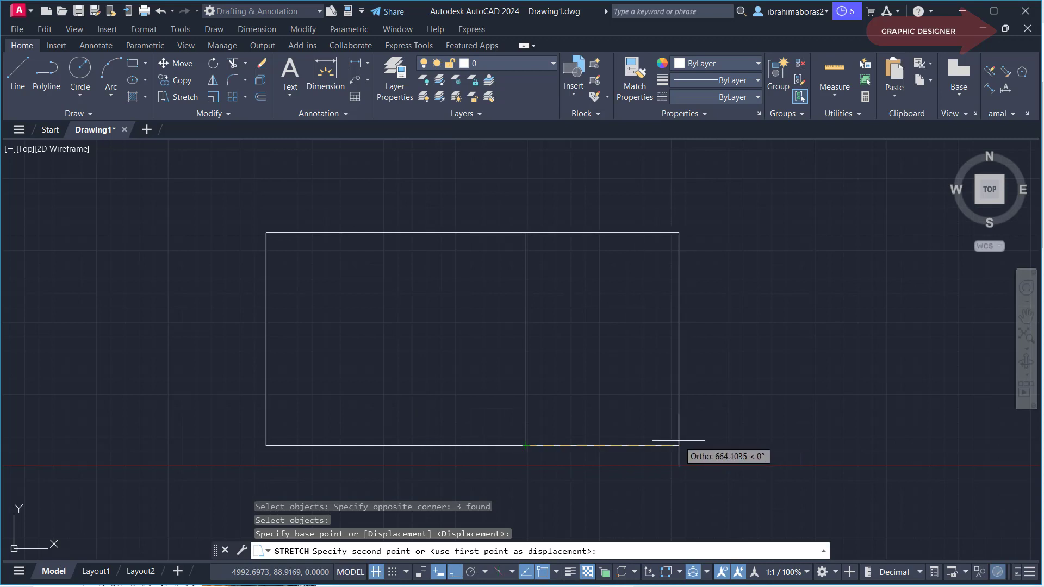
text(500)
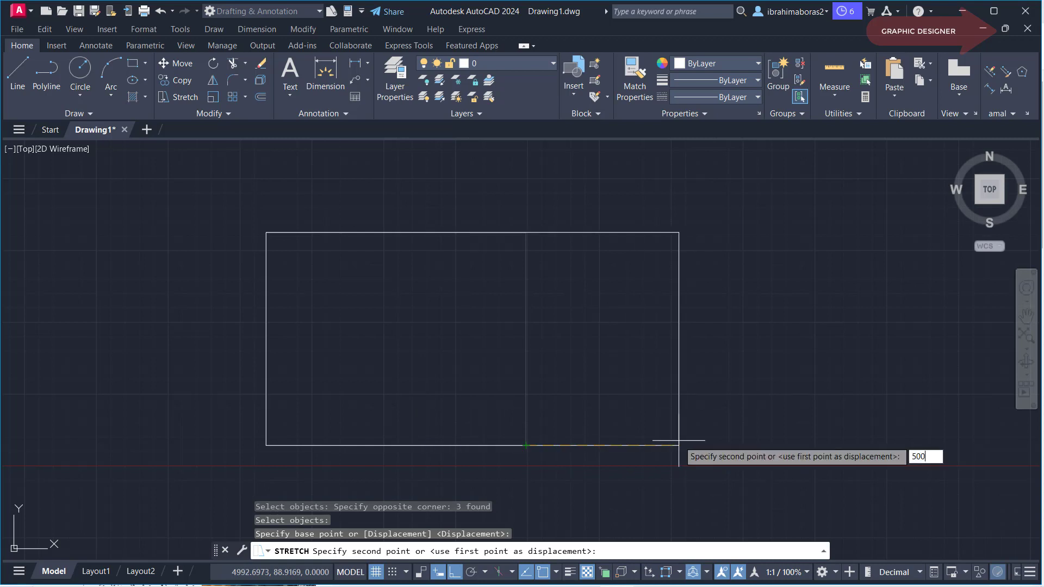
key(Return)
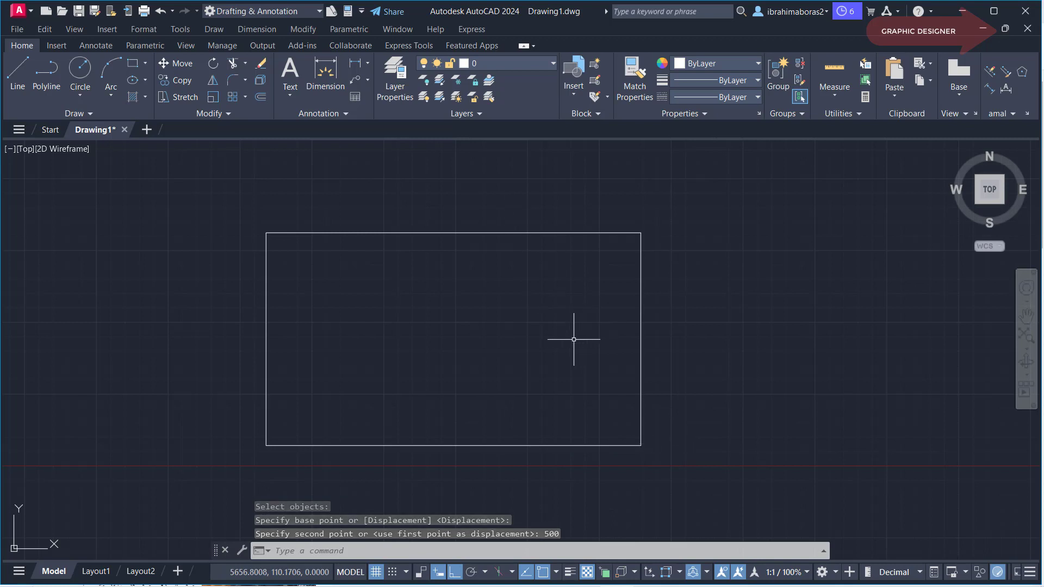
Stretch the rectangle's top edge 250 units upward from its top-right corner
text(STRETCH)
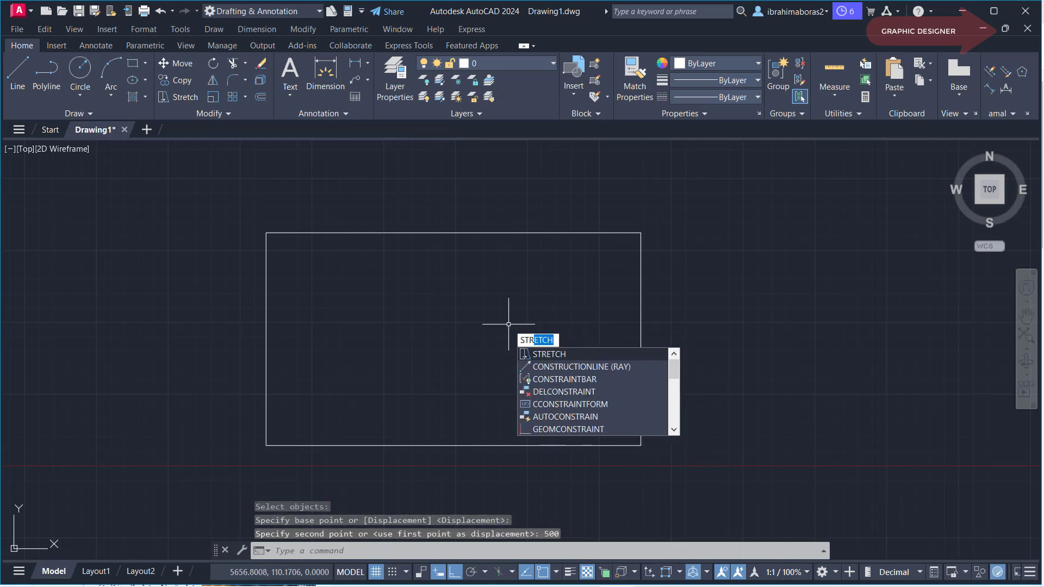
key(Return)
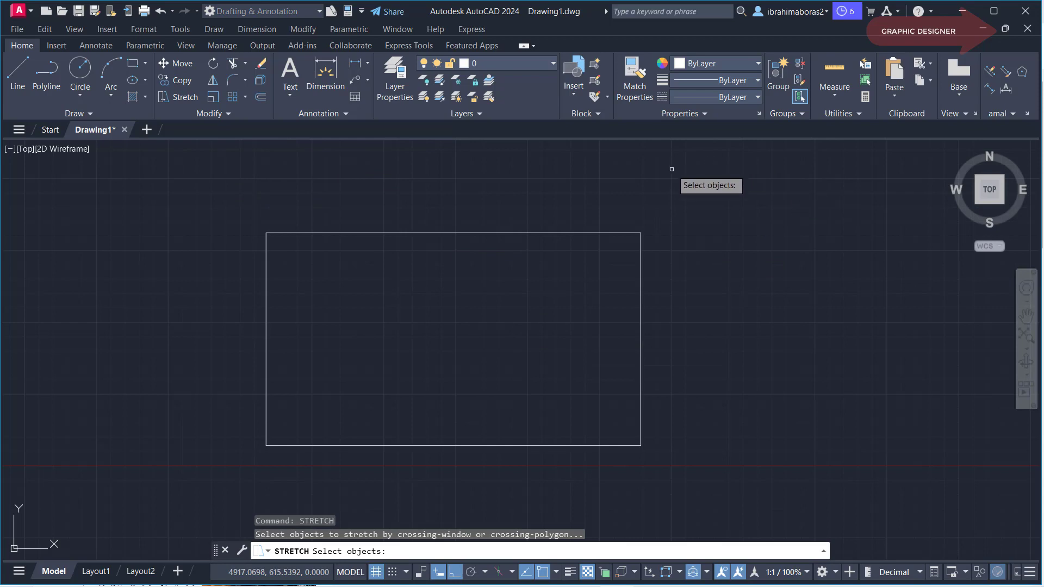
click(684, 171)
click(226, 257)
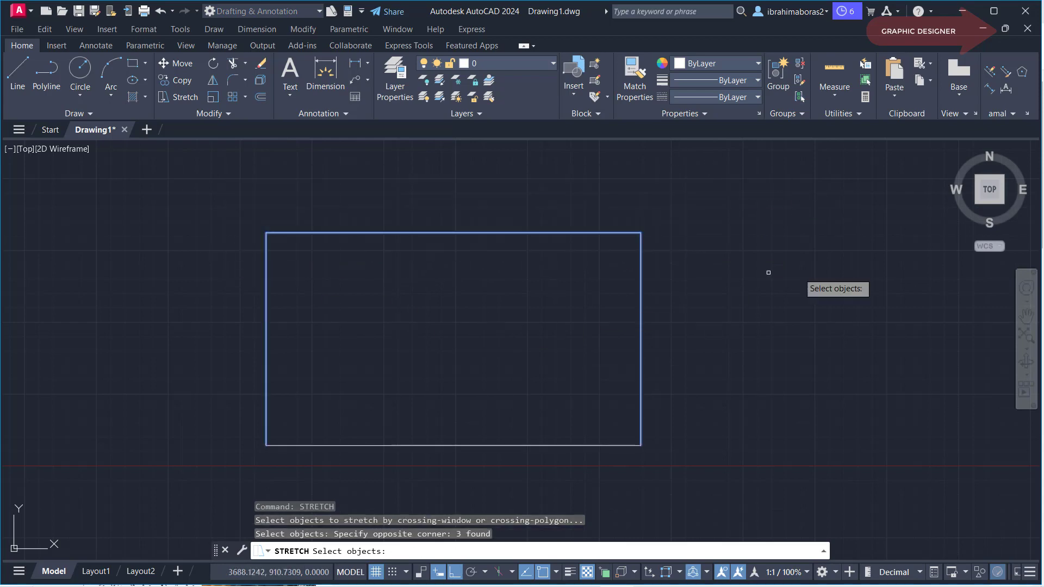
key(Return)
click(642, 233)
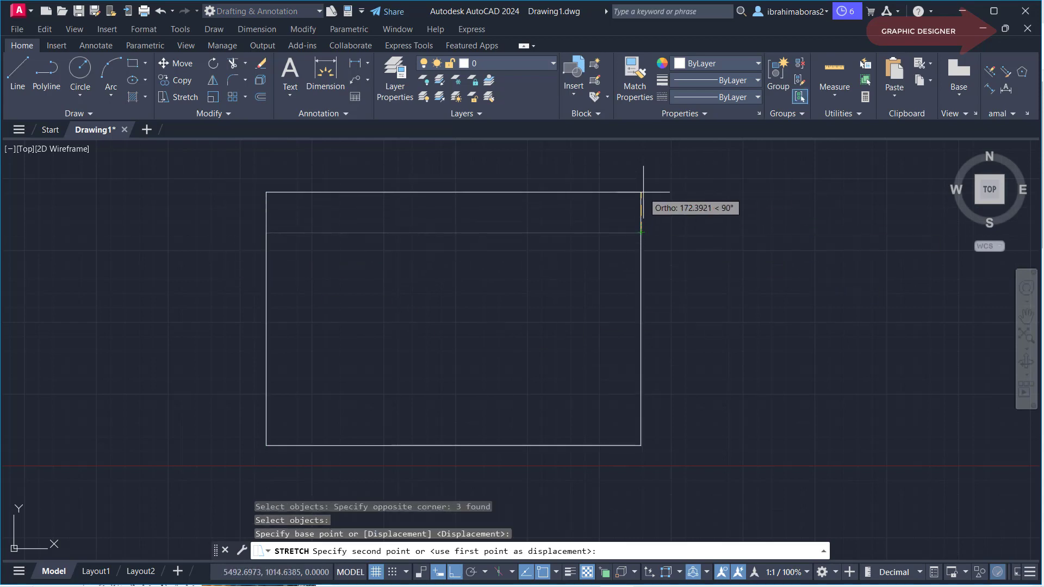
scroll(638, 207, up, 2)
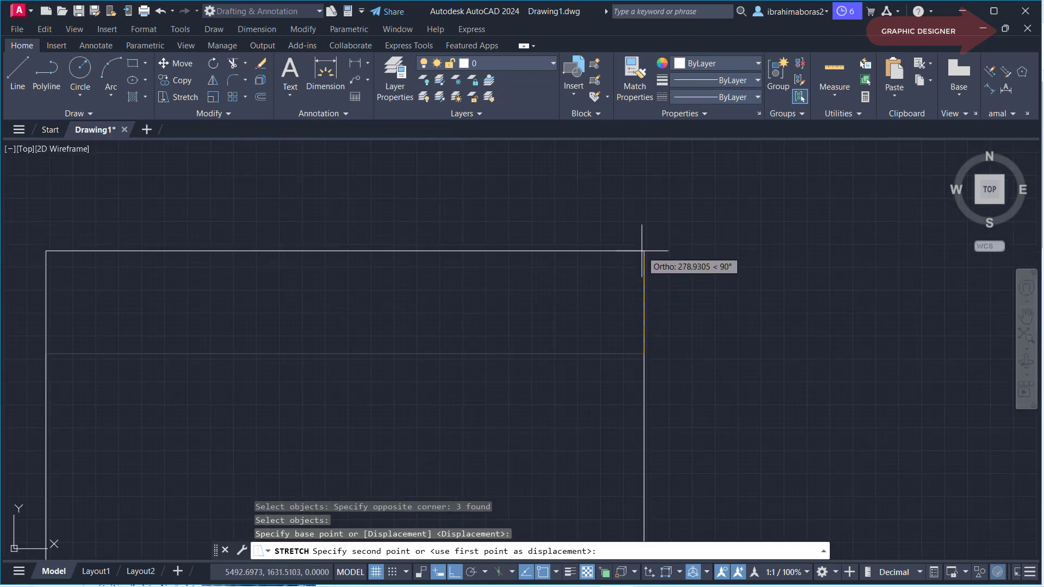
text(250)
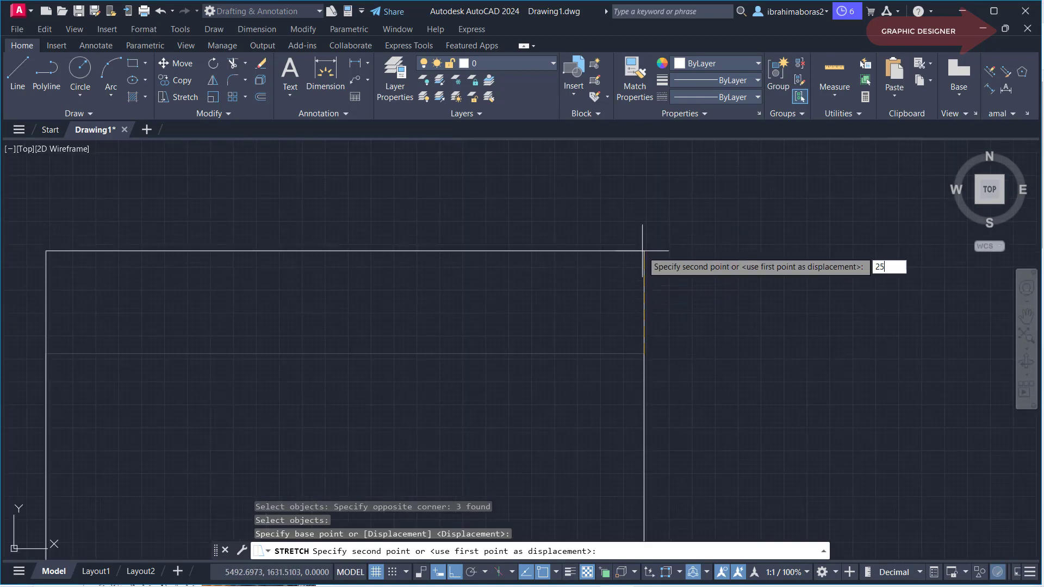
key(Return)
scroll(643, 251, down, 6)
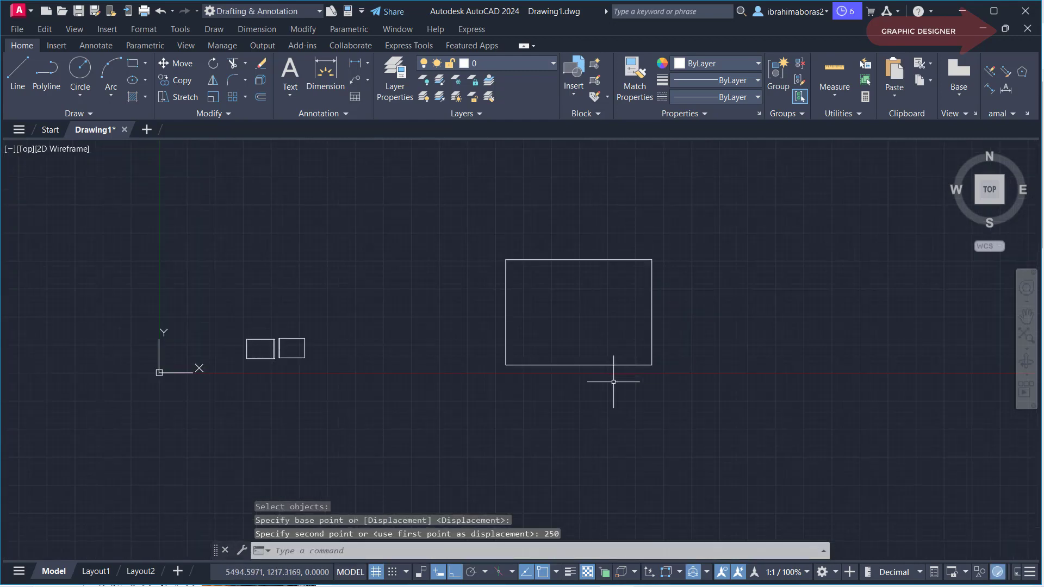
scroll(618, 323, up, 2)
middle_drag(594, 308, 669, 319)
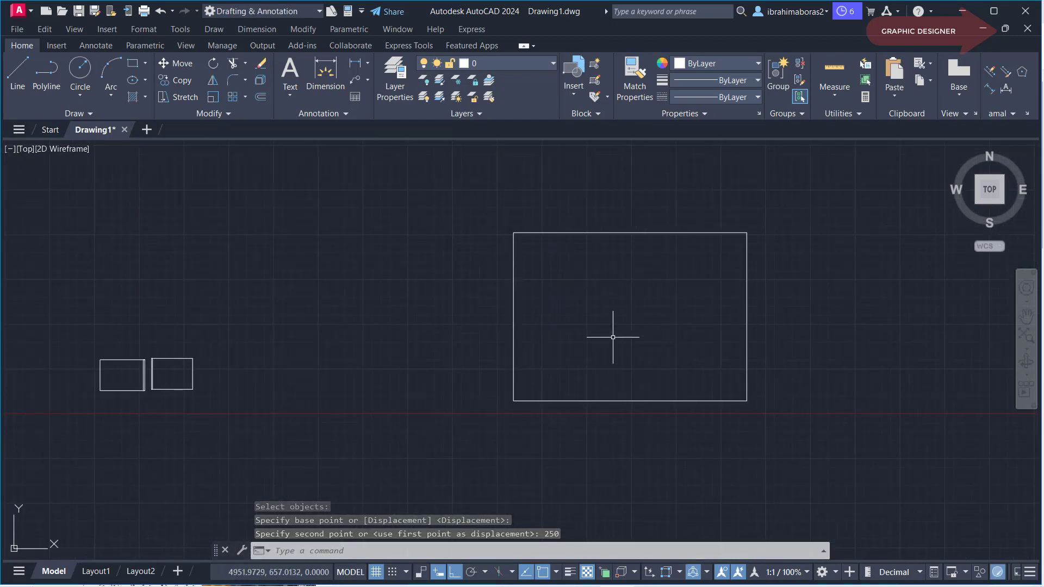